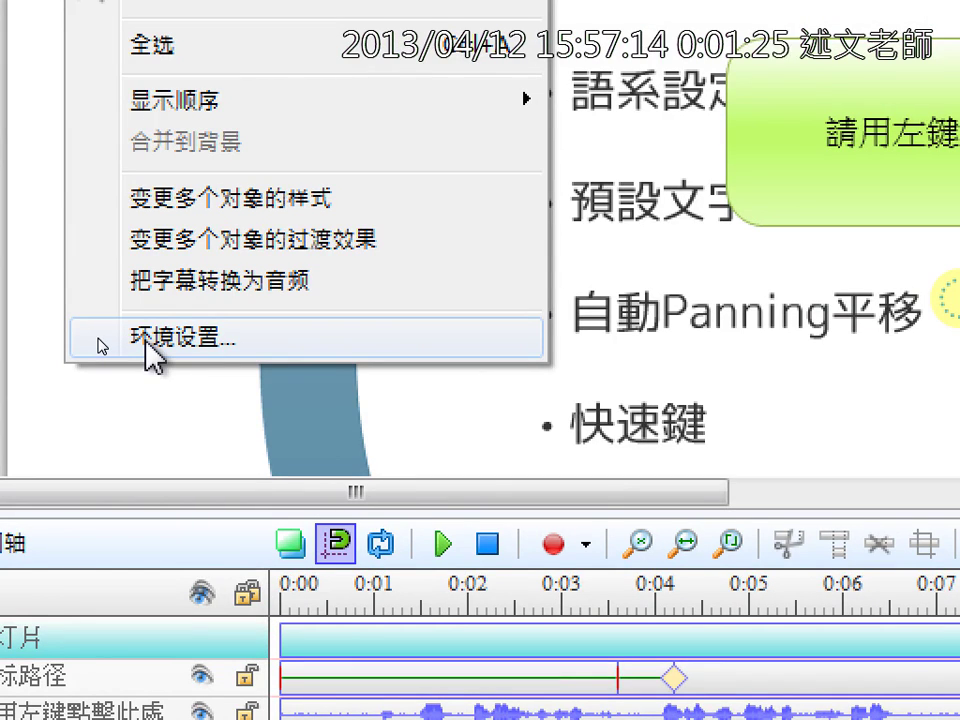
- Open the environment settings and examine the automatic annotation text (自动注释文本) list, comparing the name and value columns
left_click(100, 343)
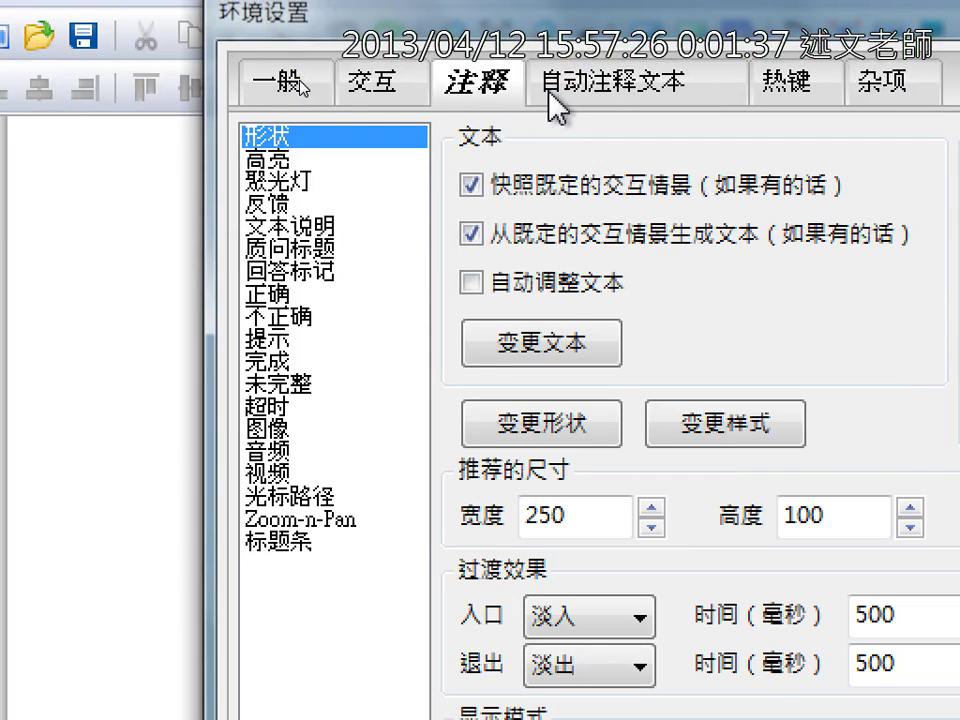
left_click(550, 95)
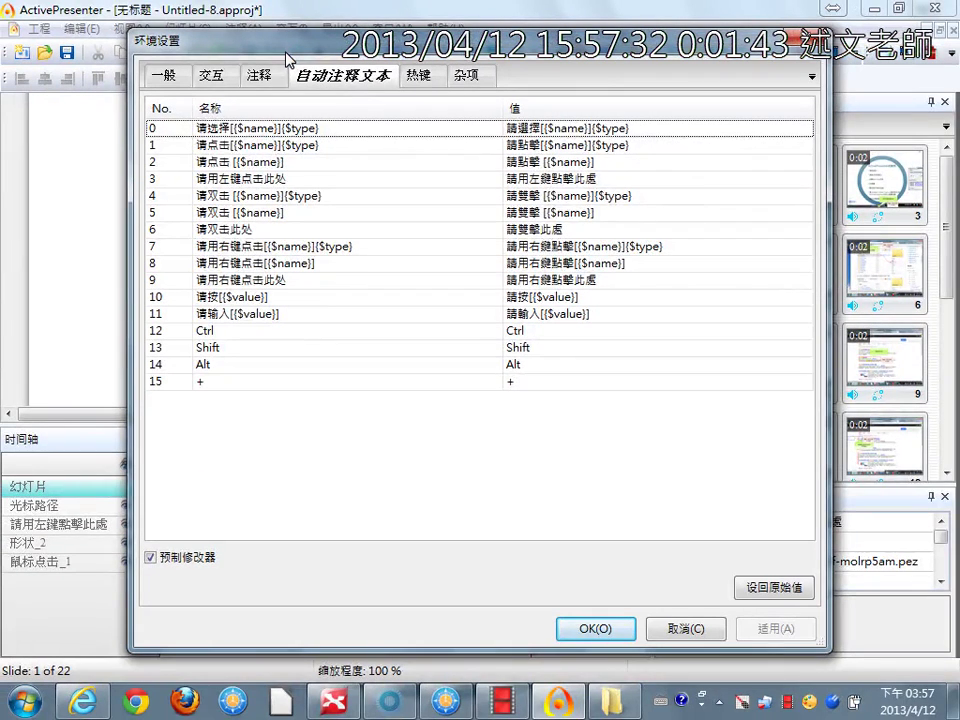
left_click(461, 132)
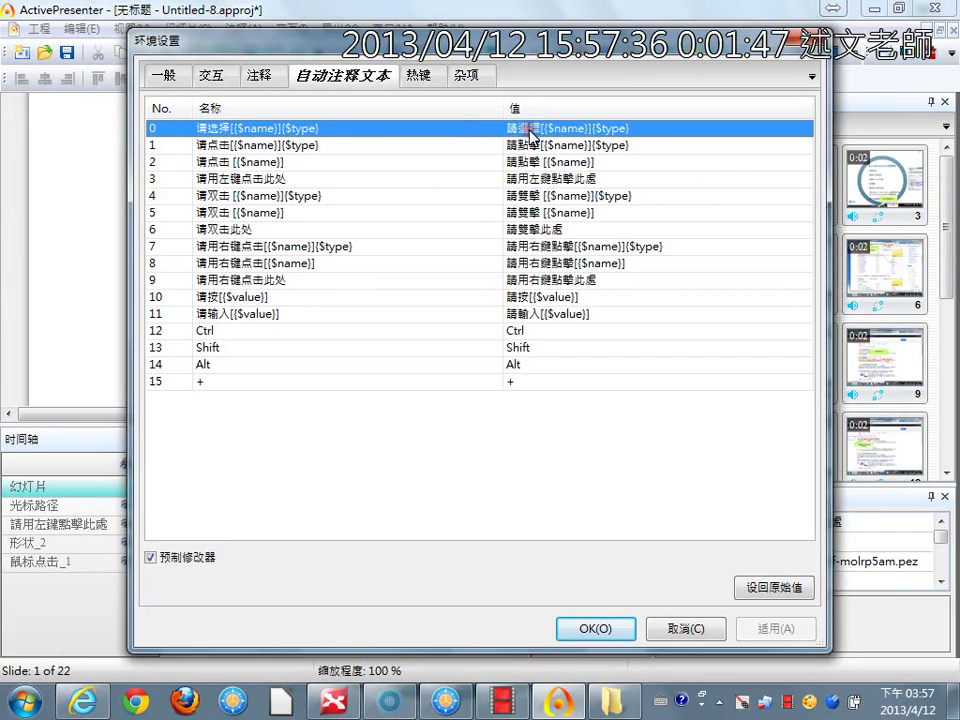
left_click_drag(358, 118, 397, 97)
left_click_drag(527, 101, 590, 50)
left_click_drag(333, 96, 333, 420)
mouse_move(445, 365)
left_mouse_down()
mouse_move(649, 127)
mouse_move(388, 266)
mouse_move(425, 442)
left_mouse_up()
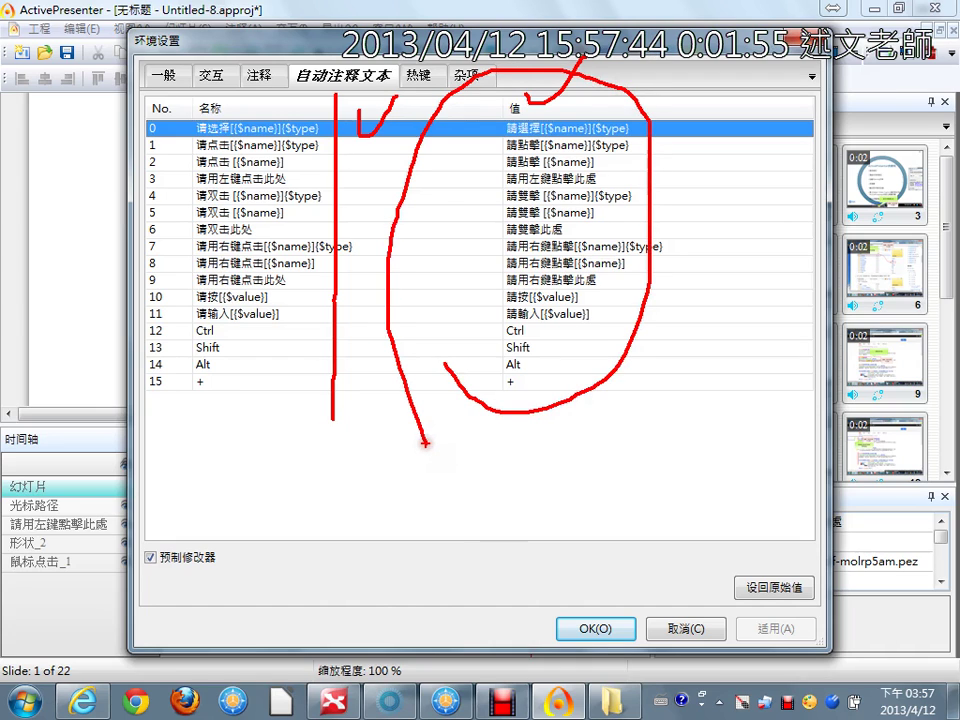
key("Escape")
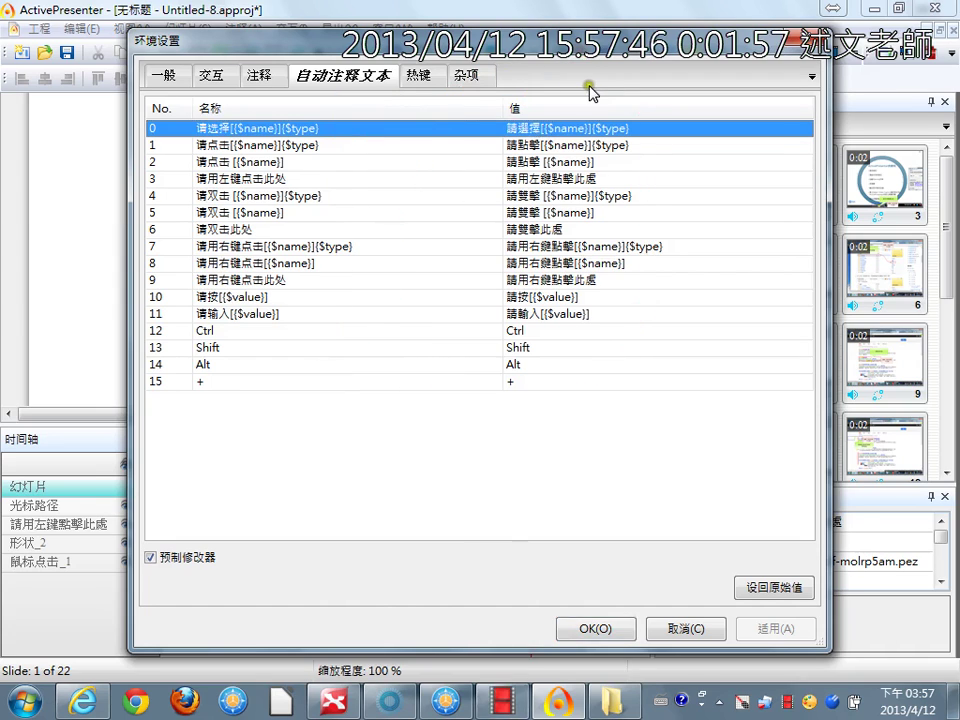
- Review the annotation settings for 形状 and view its default text in the text editor without changing it
left_click(260, 80)
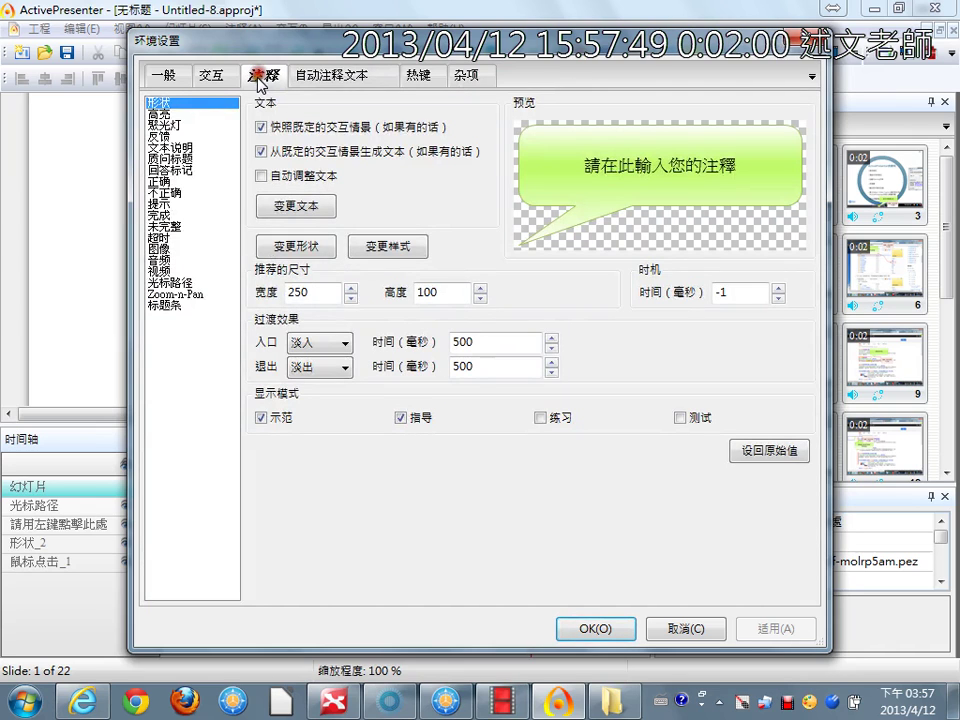
left_click(314, 80)
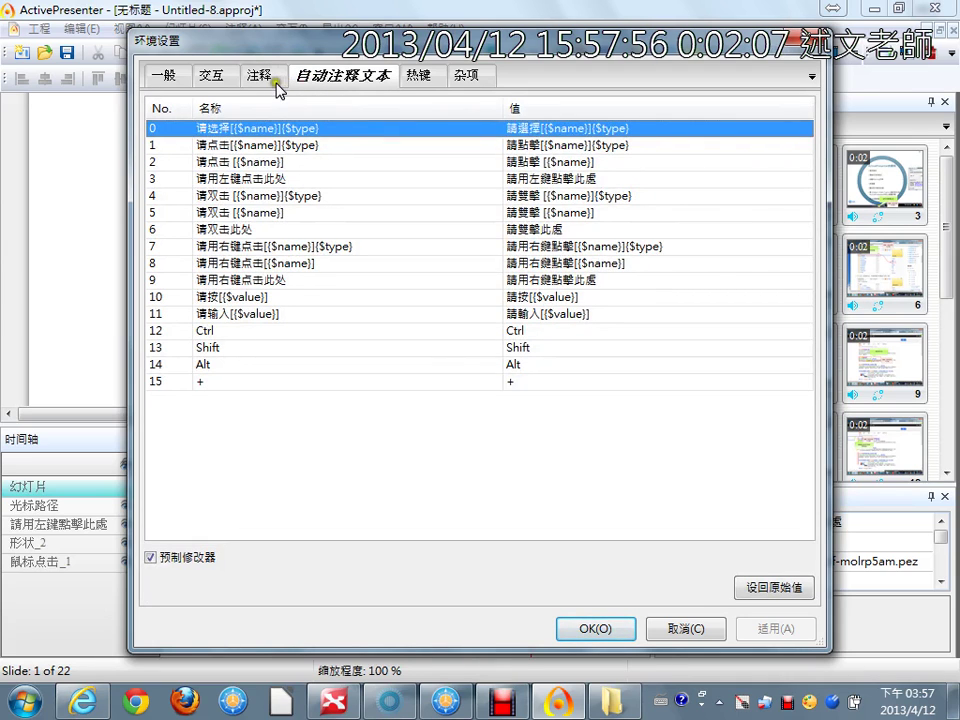
left_click(264, 78)
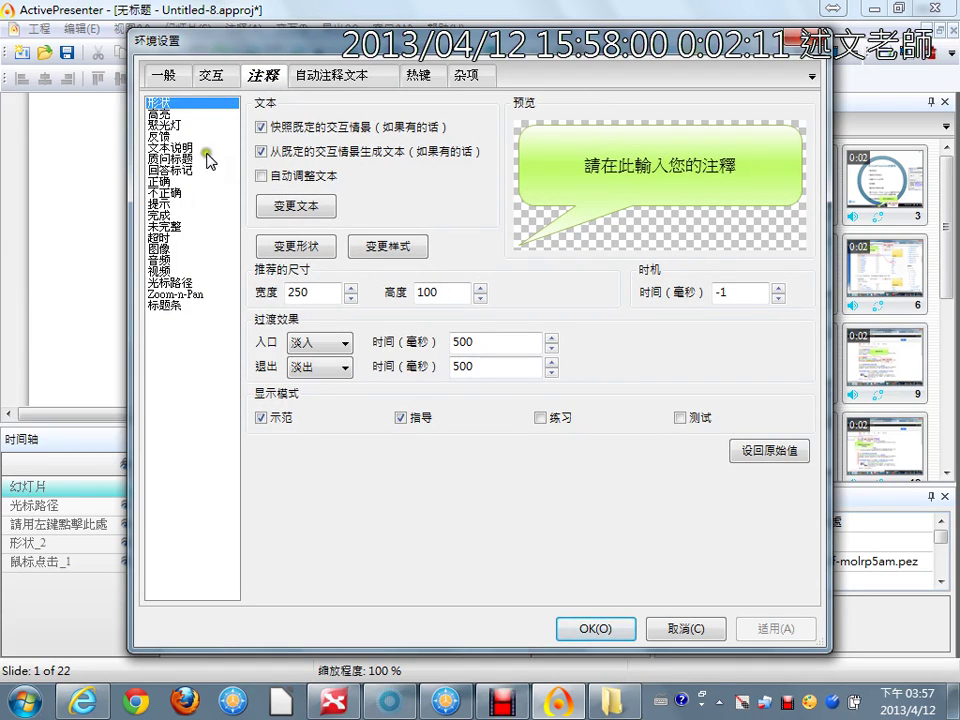
left_click_drag(201, 100, 236, 52)
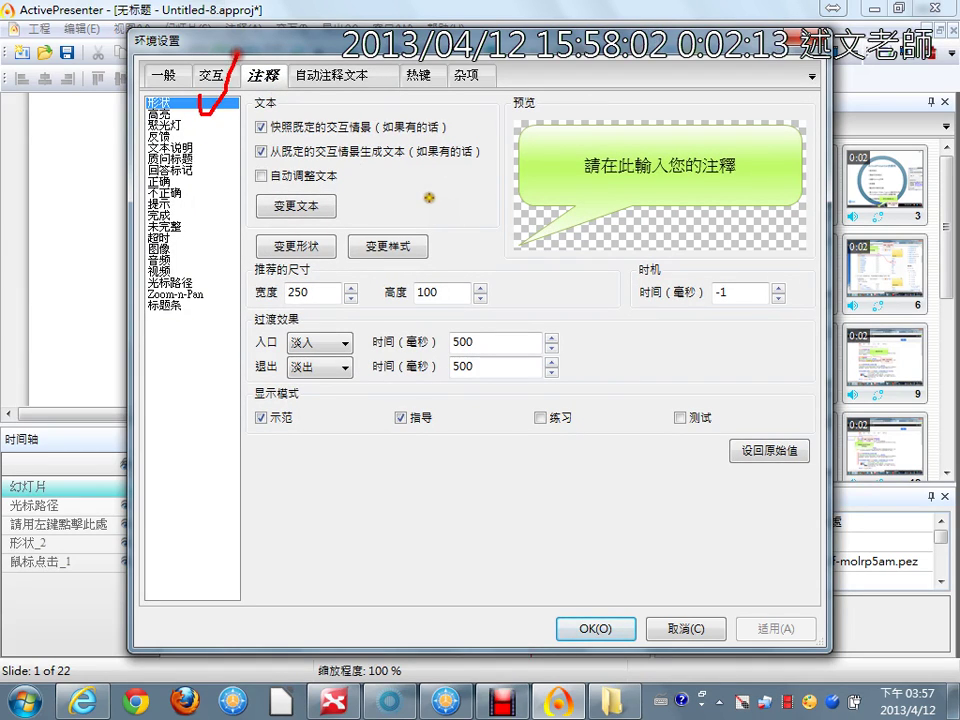
mouse_move(381, 226)
left_mouse_down()
mouse_move(360, 245)
mouse_move(262, 165)
left_mouse_up()
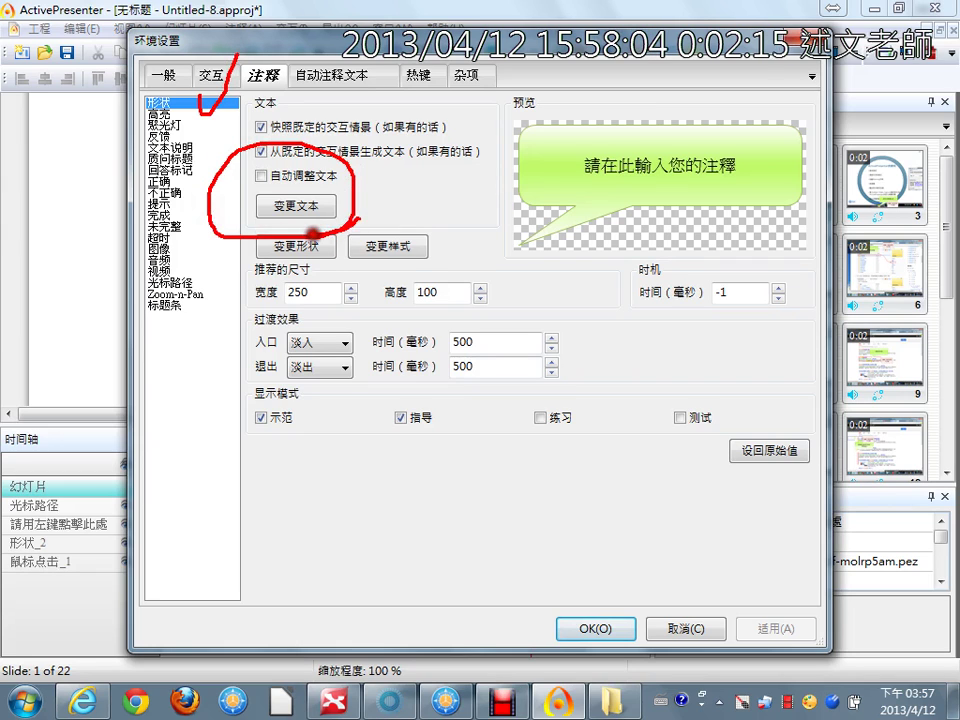
key("Escape")
left_click(289, 206)
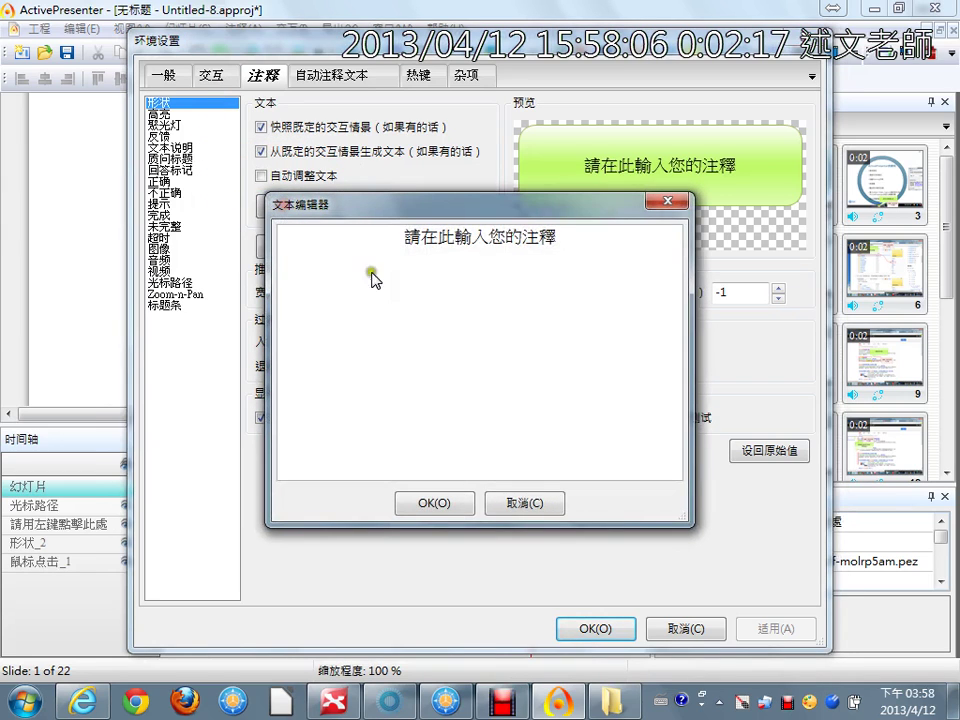
left_click(528, 502)
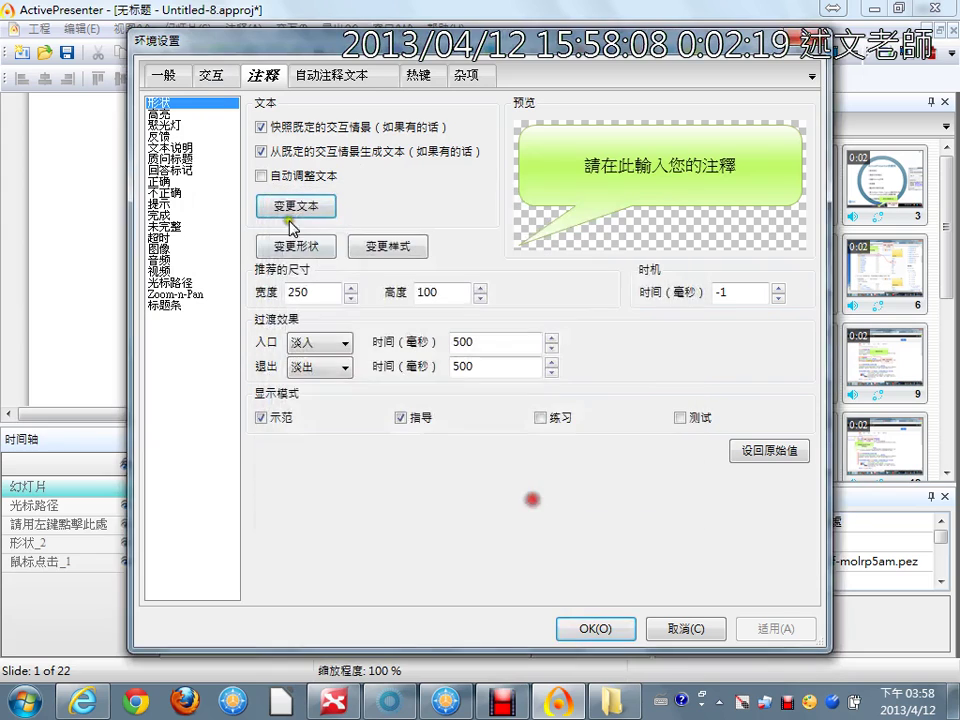
- Look through the 高亮, 聚光灯 and 反馈 annotation types and open the default text of 文本说明 for editing
left_click(188, 116)
left_click(183, 126)
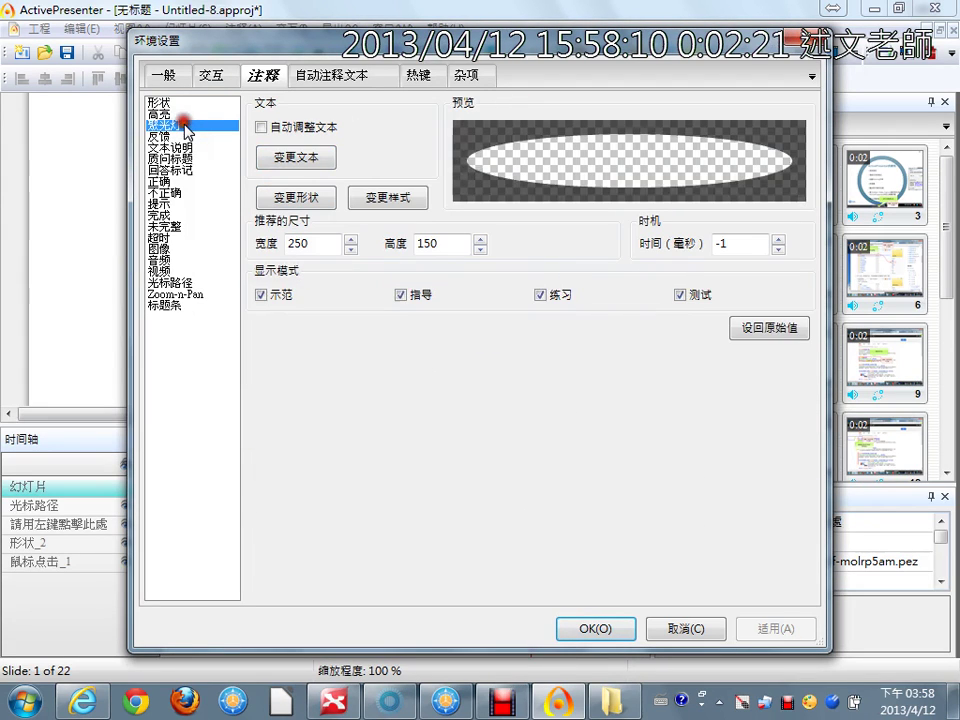
left_click(183, 137)
left_click(185, 147)
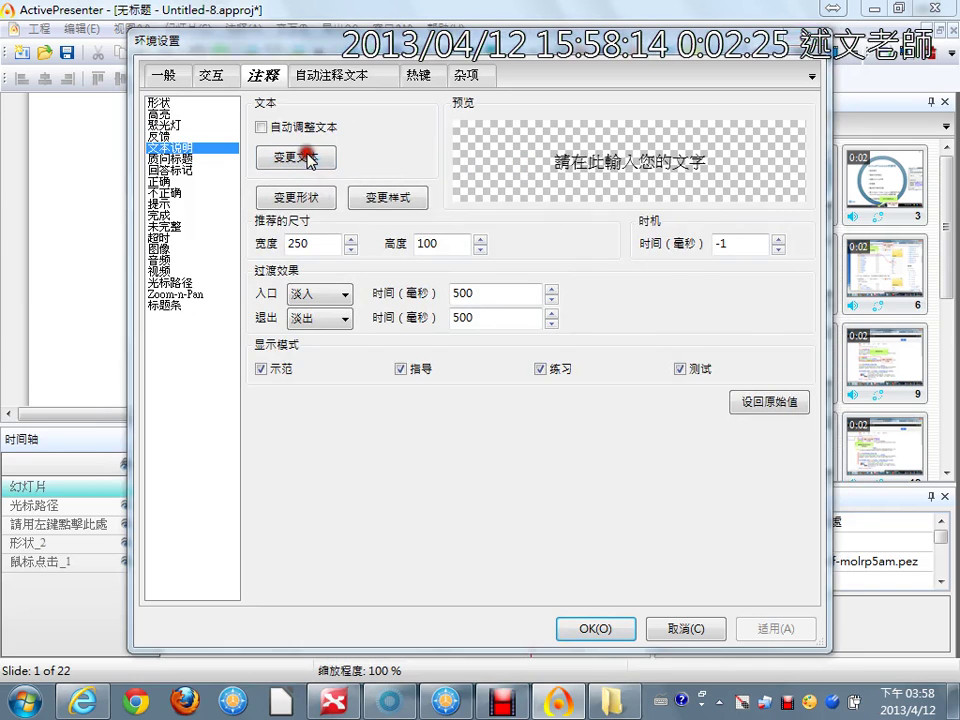
left_click(307, 157)
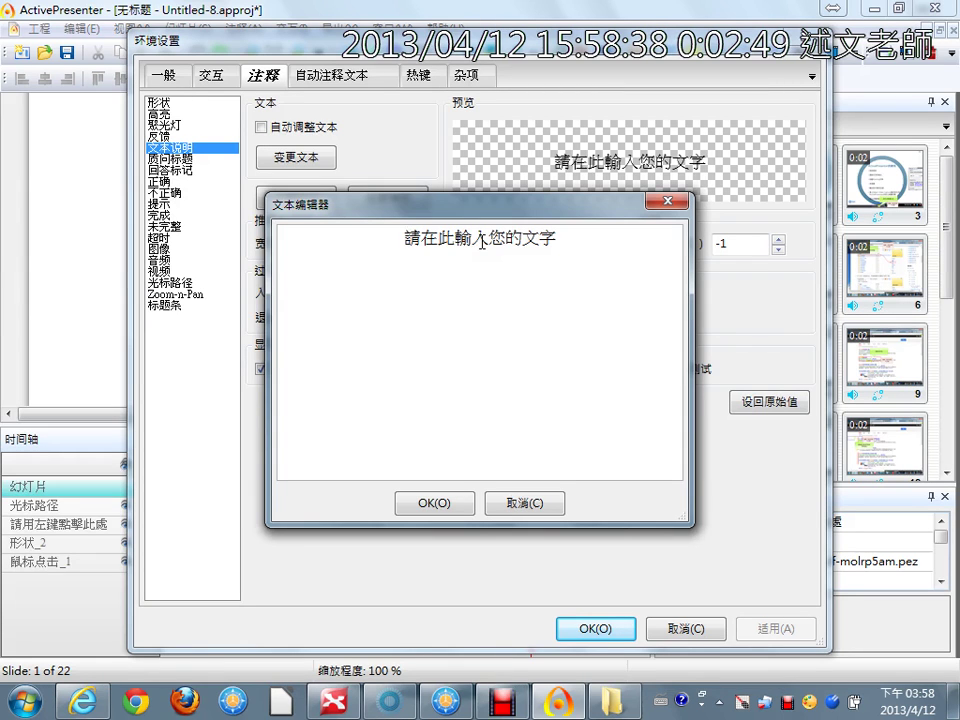
- Switch to FreeCommander and try to open the second 相關軟體 folder location
left_click(444, 699)
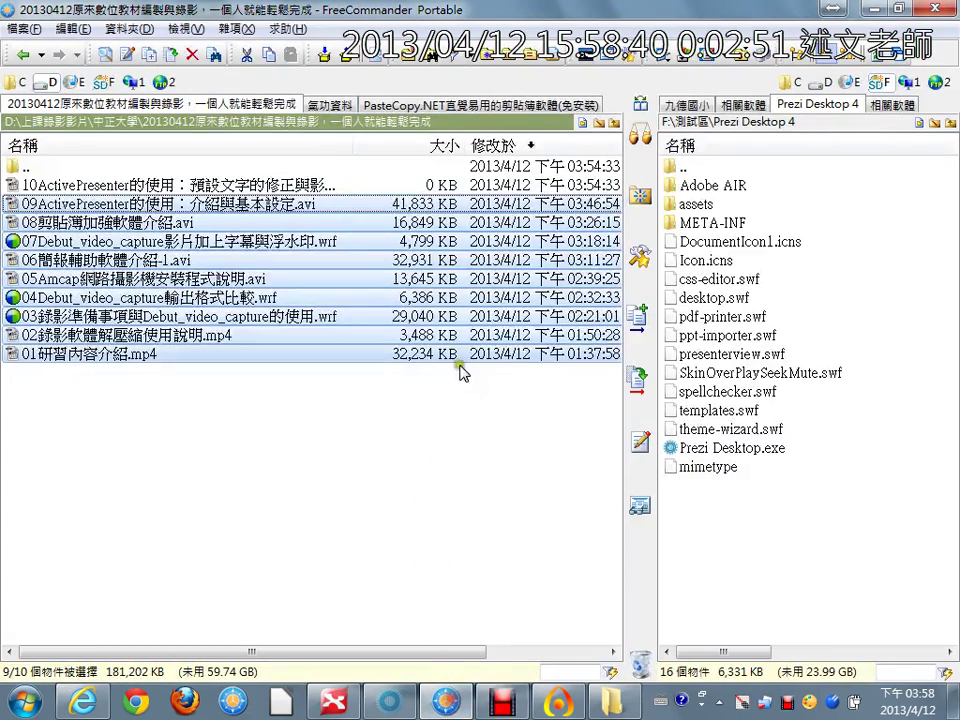
left_click(864, 188)
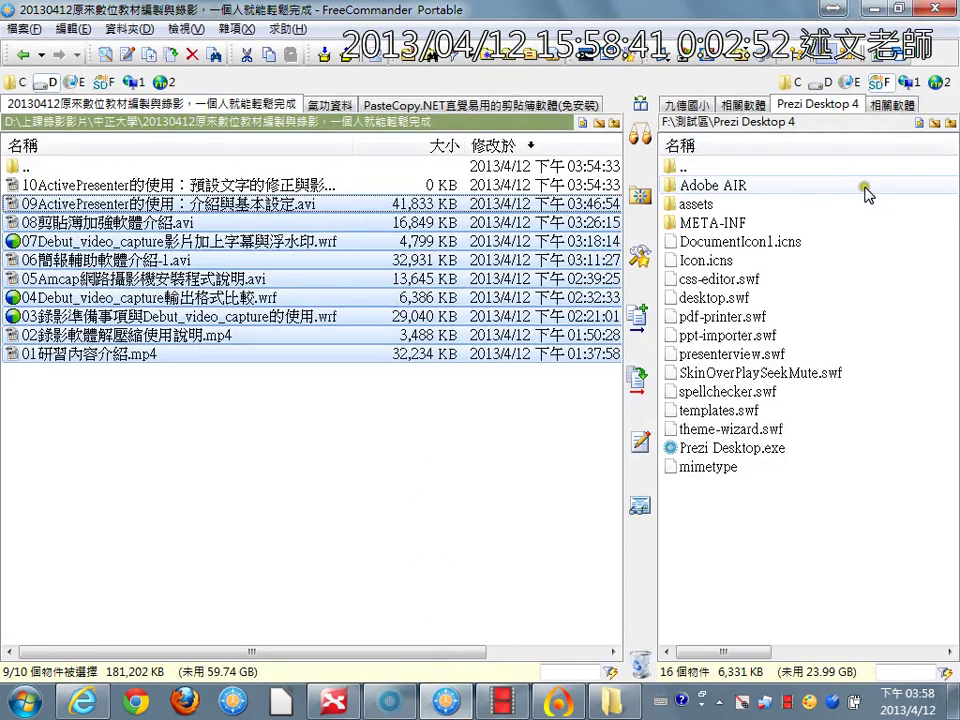
left_click(892, 113)
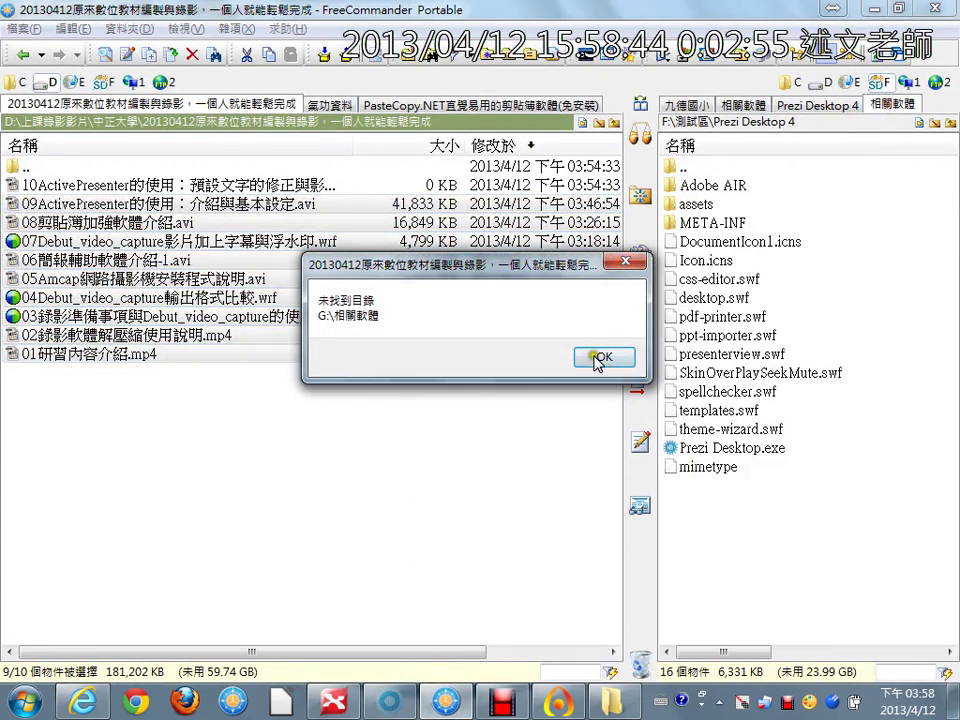
left_click(625, 369)
- Launch ConvertZ.exe from the convertz802簡繁轉換 folder inside D:\綠色軟體
left_click(380, 54)
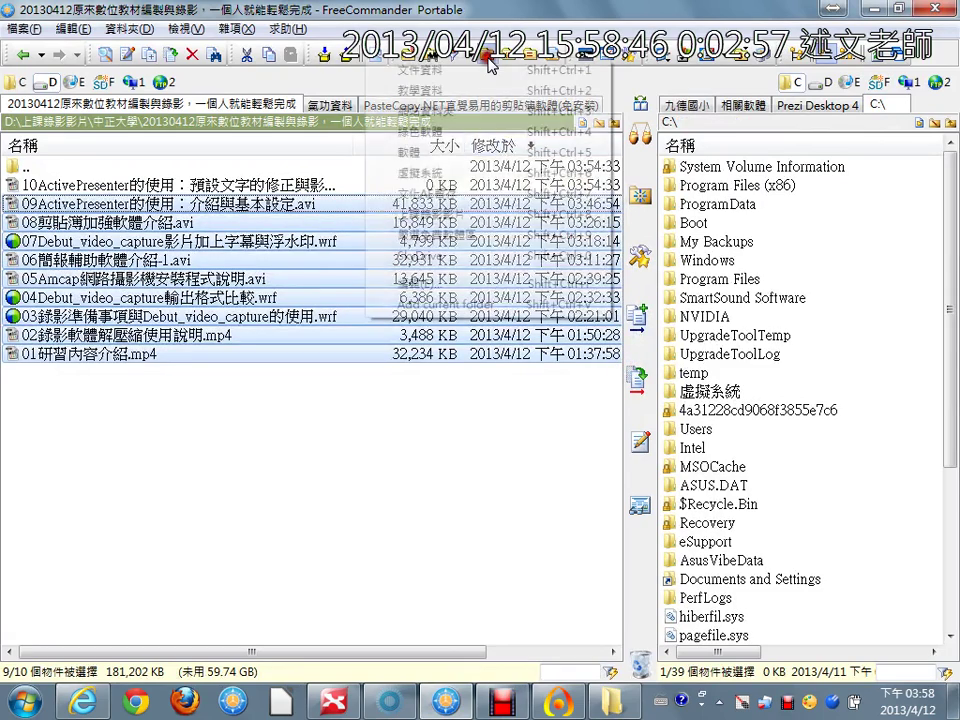
left_click(474, 133)
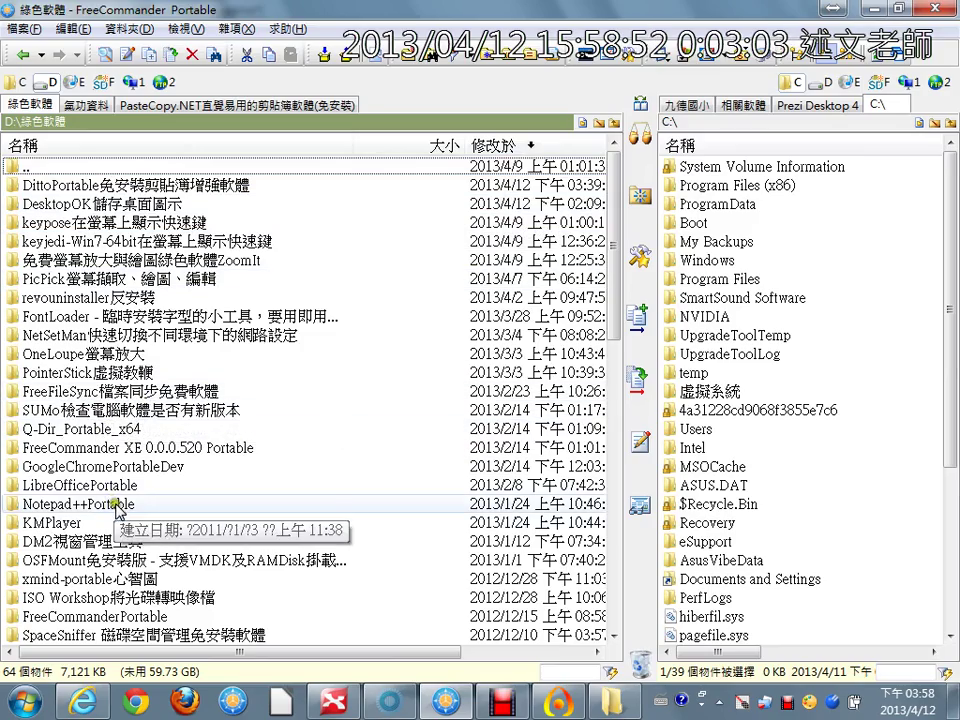
scroll(122, 537, "down", 2)
scroll(123, 537, "down", 2)
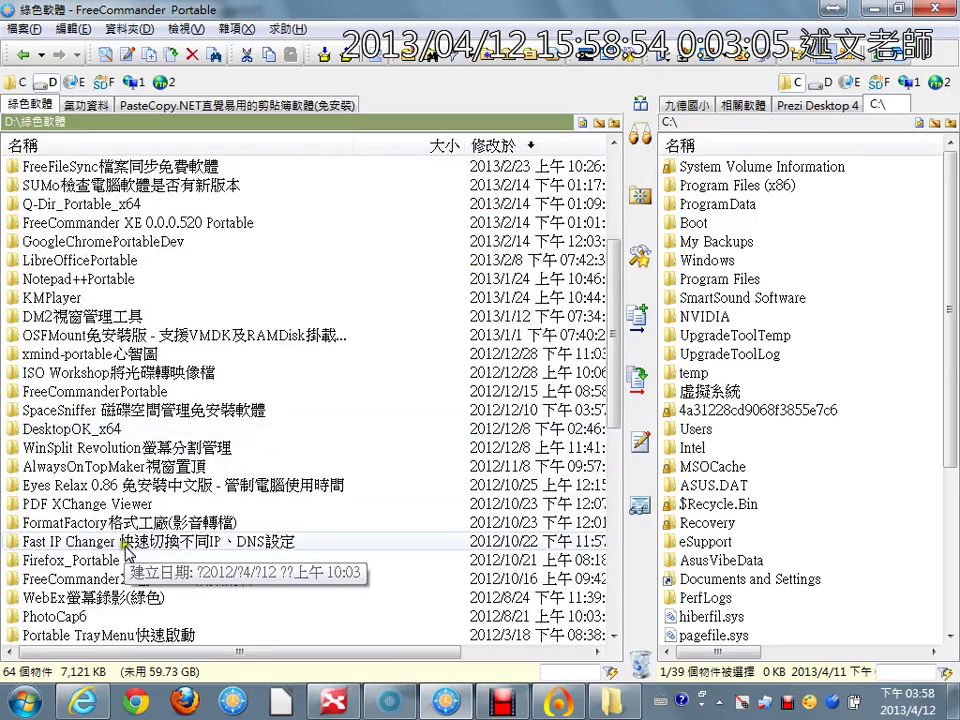
scroll(126, 550, "down", 2)
scroll(126, 553, "down", 2)
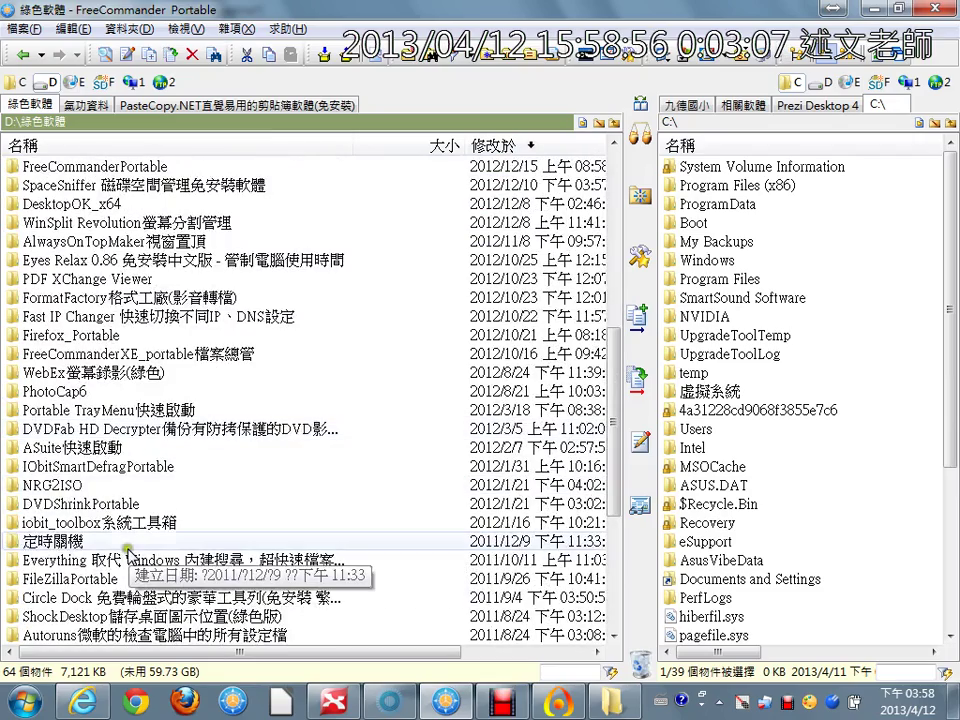
scroll(125, 555, "down", 3)
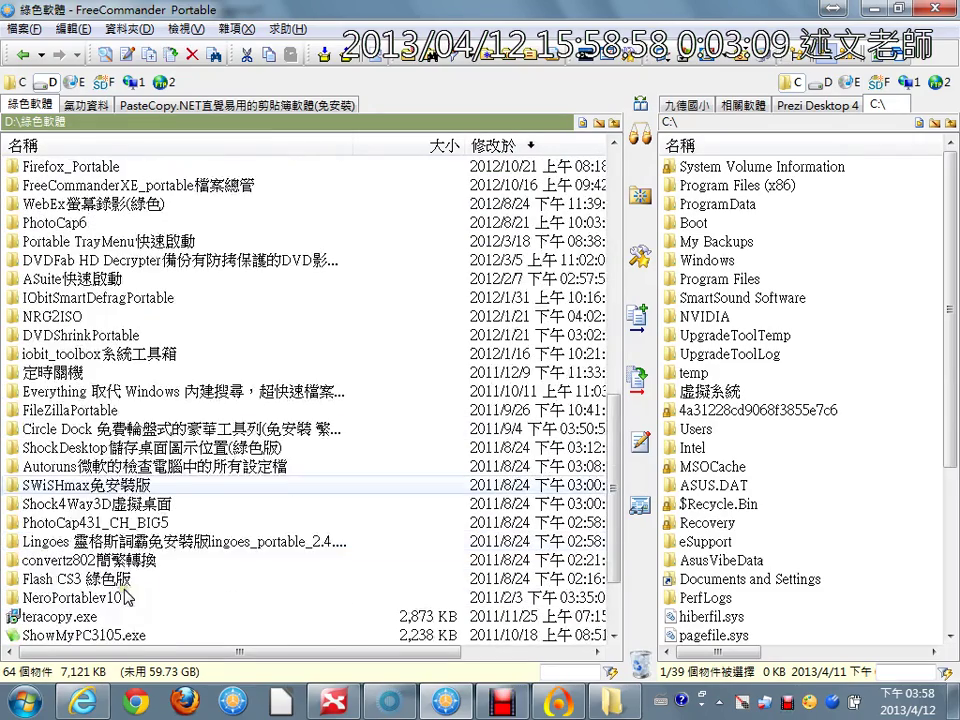
left_click(108, 561)
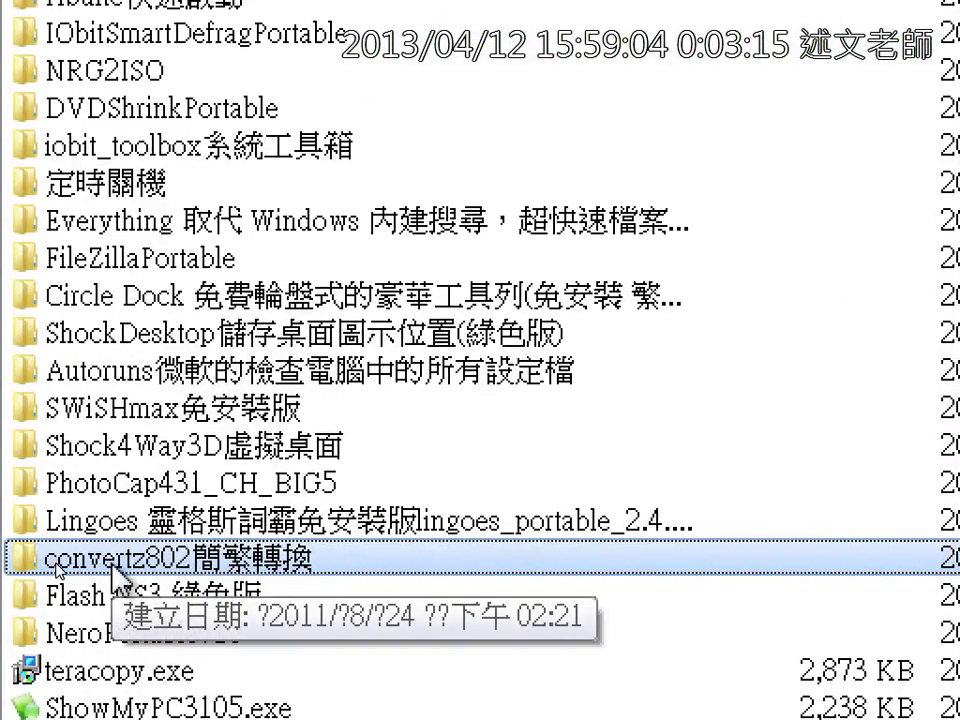
double_click(56, 565)
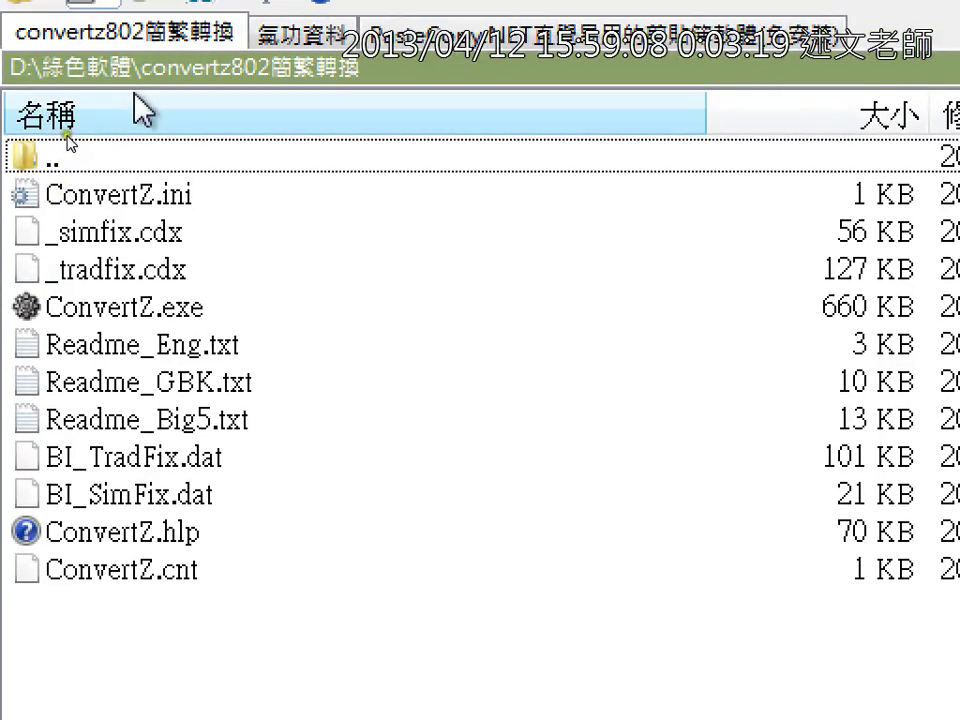
left_click(114, 305)
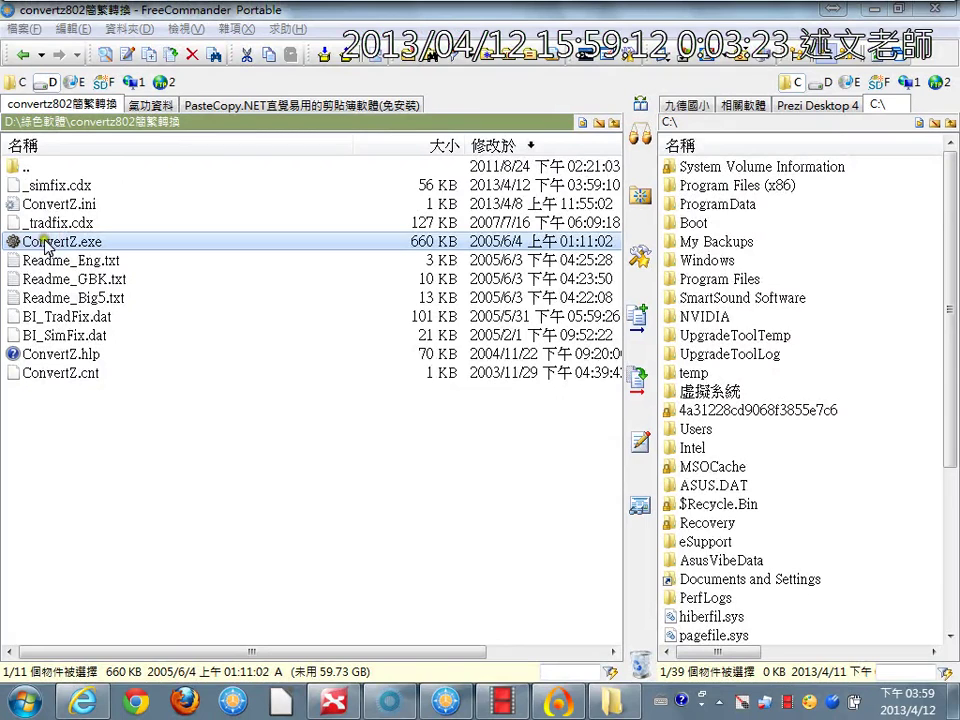
- Switch back to ActivePresenter, select the entire 文本说明 default text and convert the clipboard to Unicode Simplified Chinese with ConvertZ
left_click(502, 702)
key("ctrl+a")
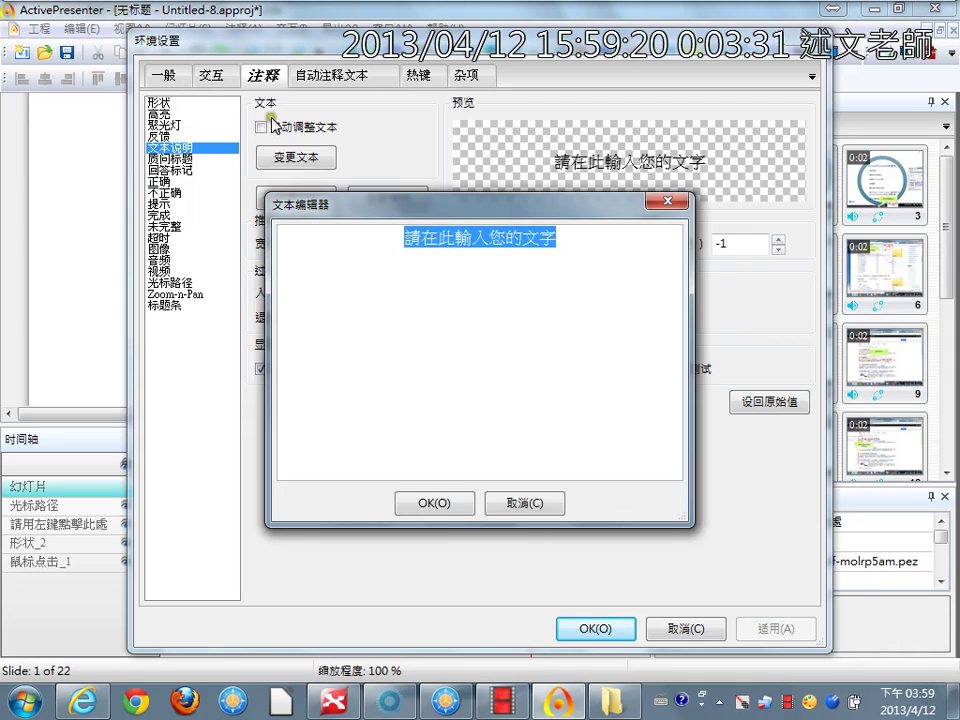
mouse_move(236, 8)
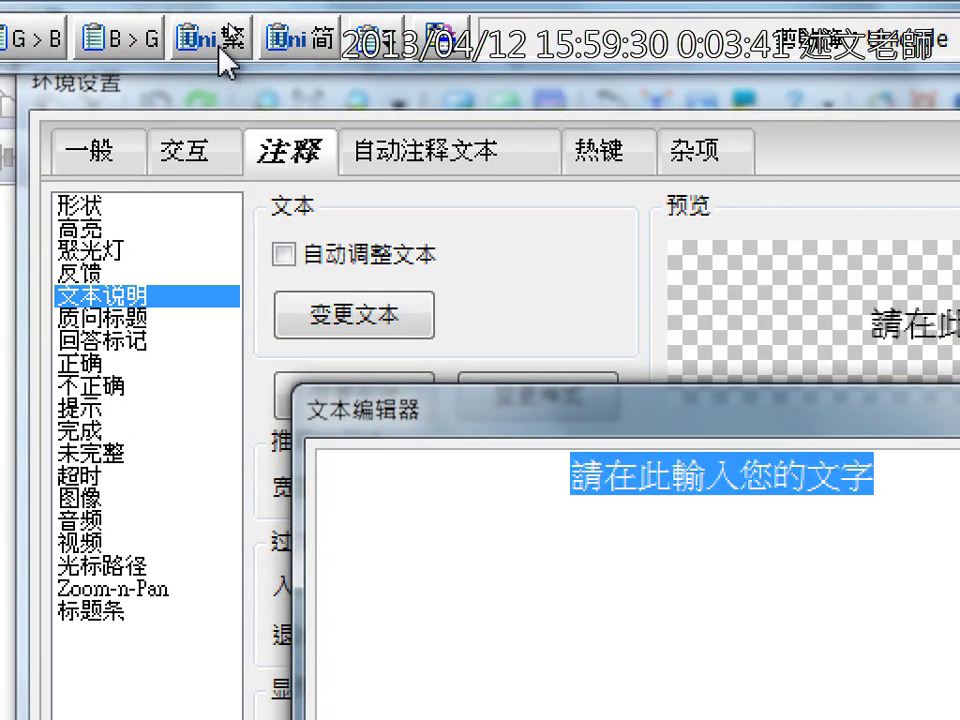
left_click(272, 40)
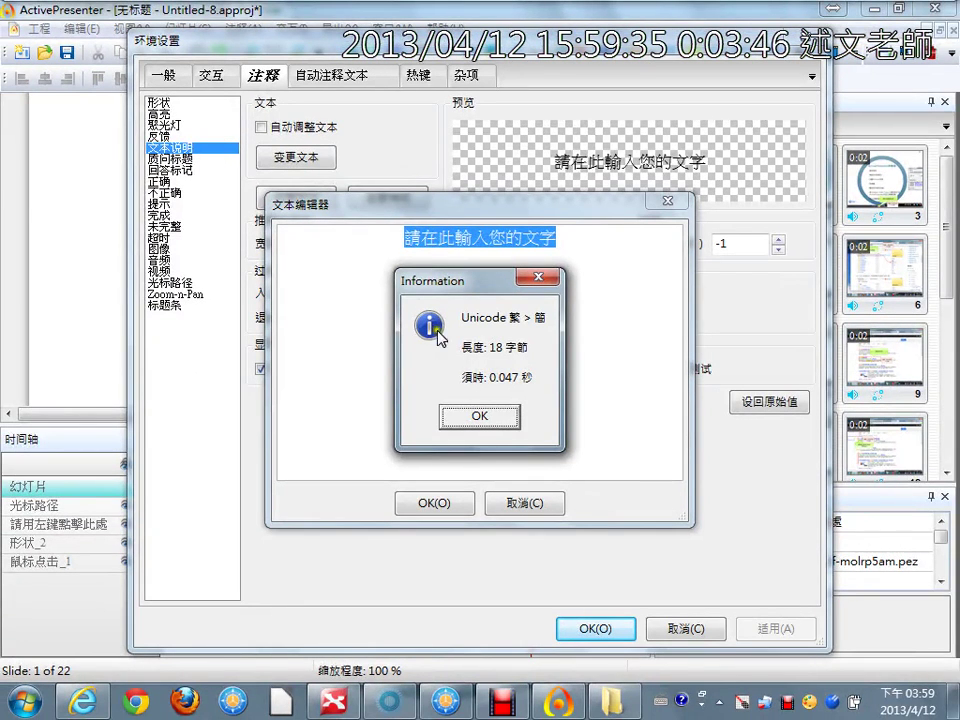
left_click(472, 419)
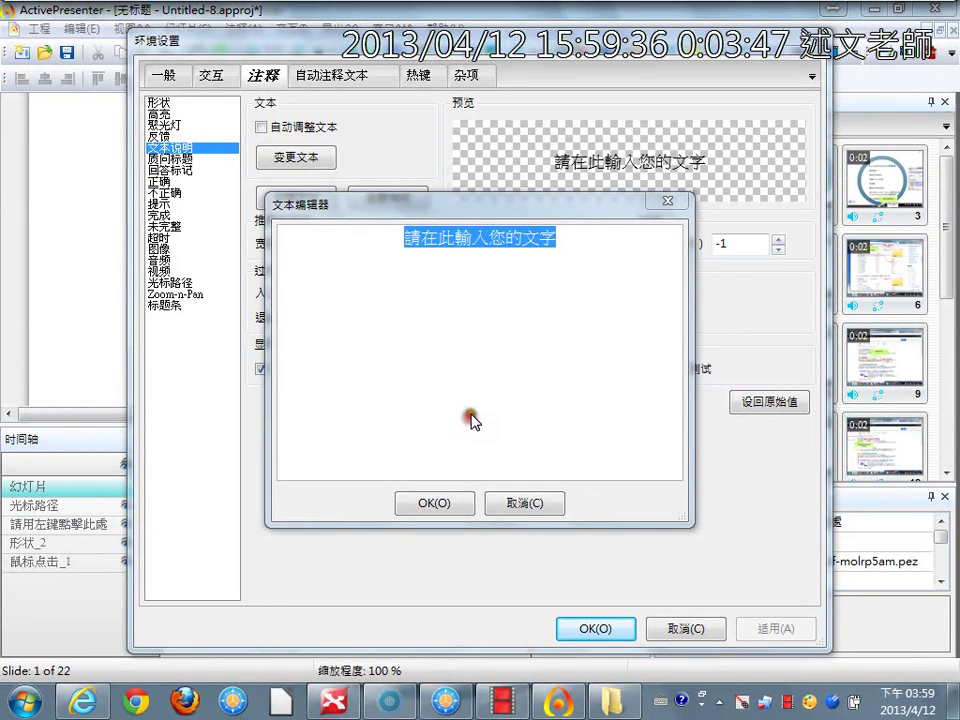
- Reselect the default text in the text editor and run ConvertZ's Big5 to GBK clipboard conversion
left_click(469, 300)
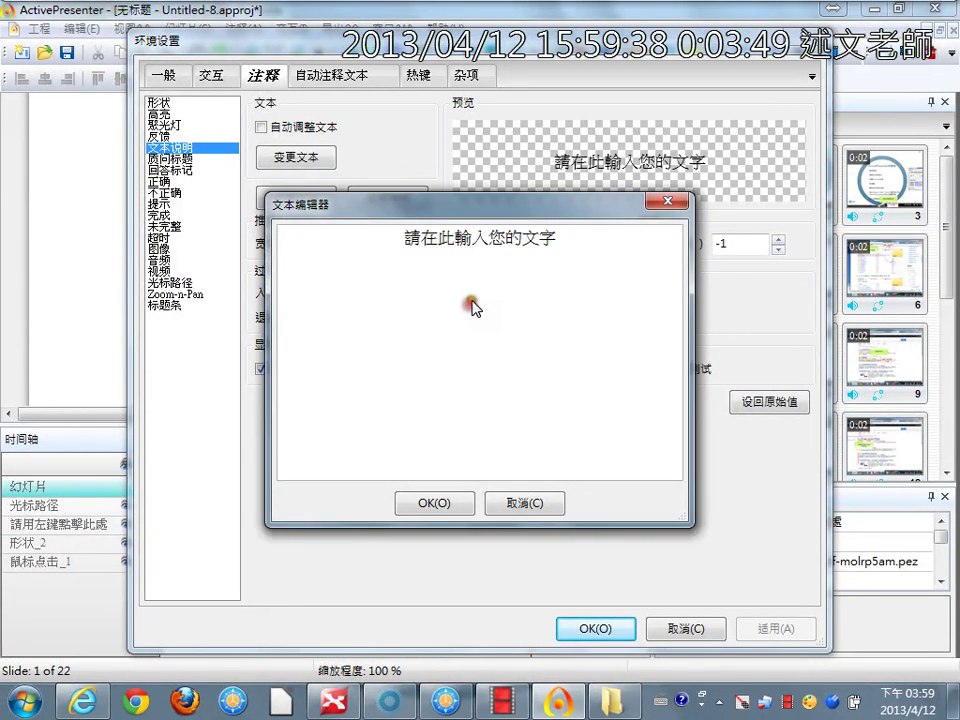
key("ctrl+a")
left_click(484, 271)
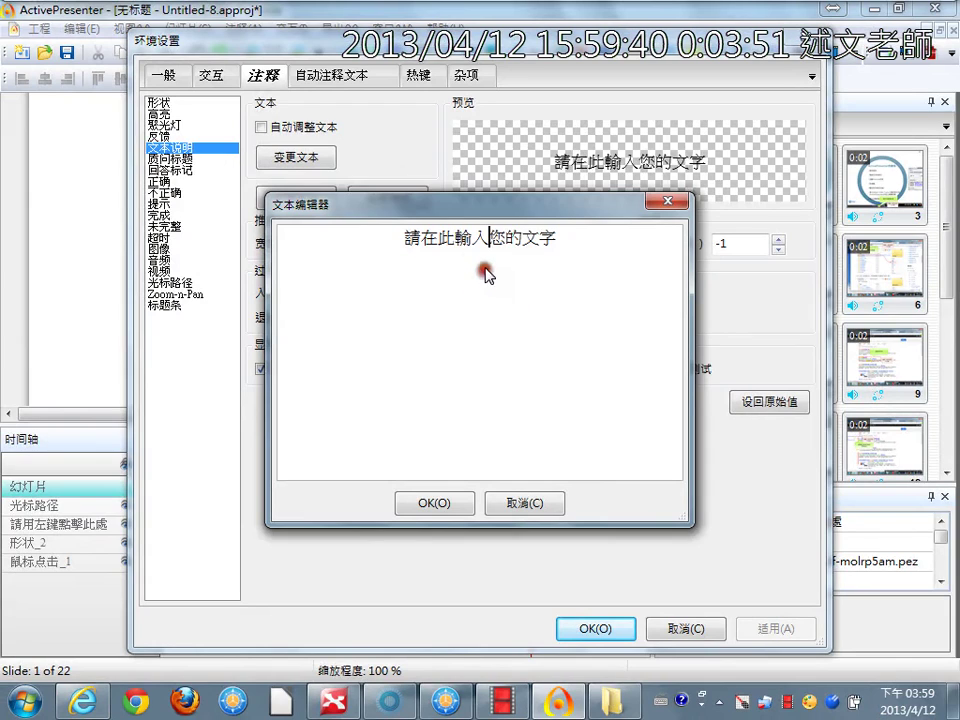
left_click(489, 238)
mouse_move(236, 22)
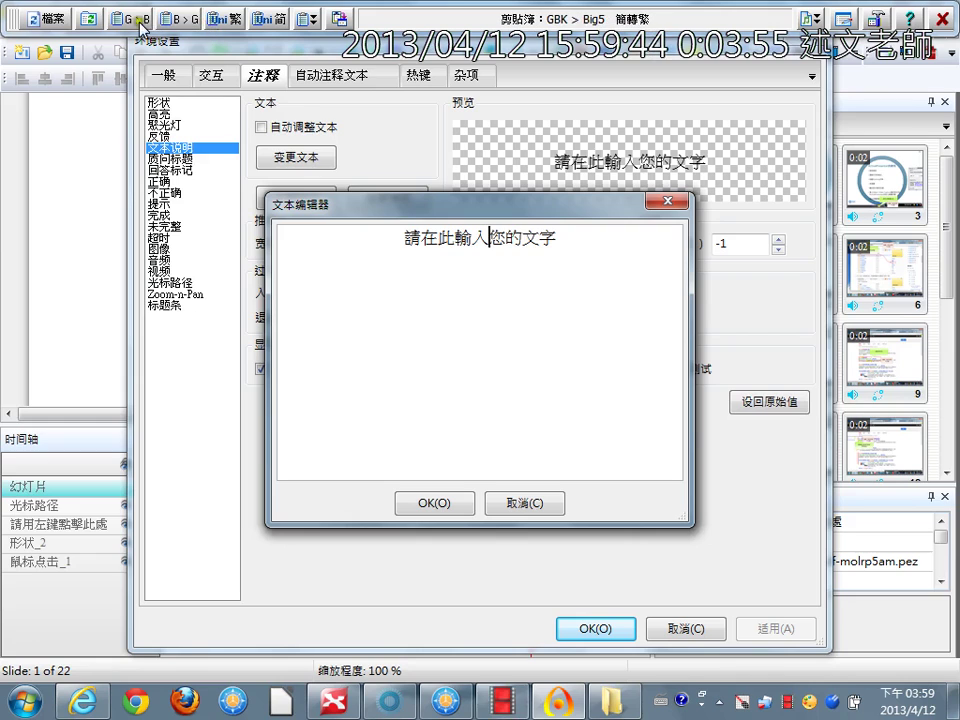
left_click(175, 28)
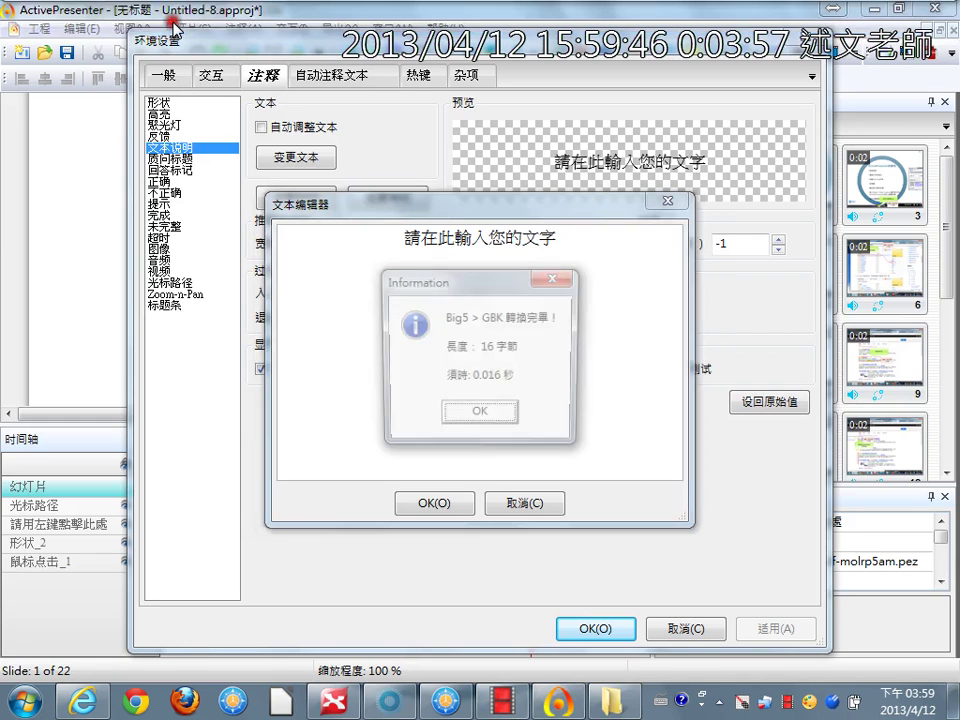
left_click(470, 416)
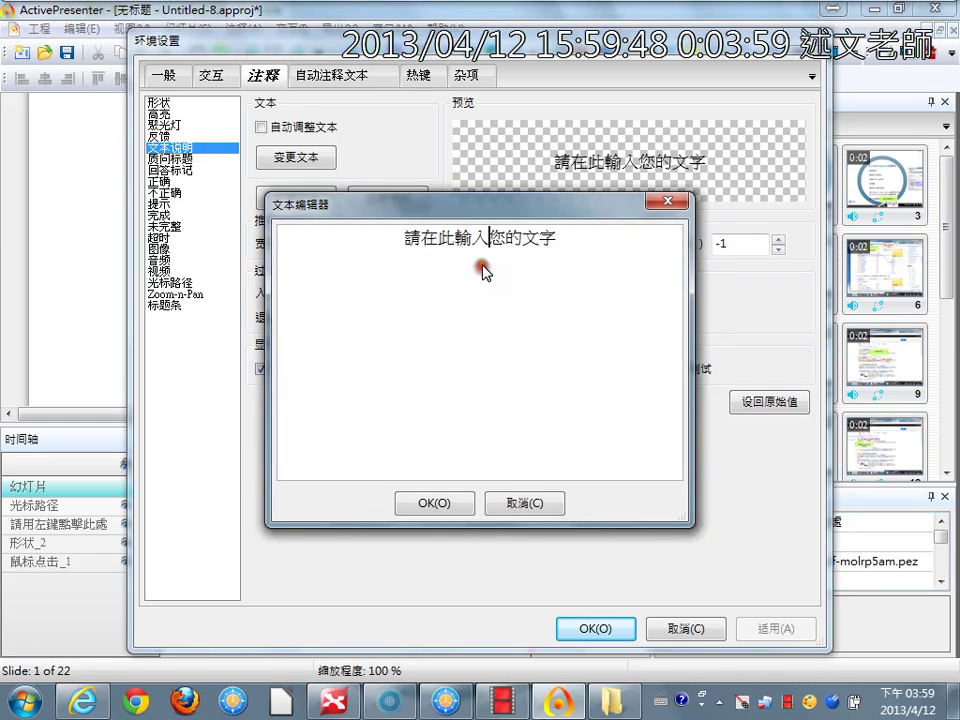
- Try replacing the 文本说明 default text with the GBK-converted clipboard text and undo the replacement
key("ctrl+a")
type("?娄森?蠟腔佬趼")
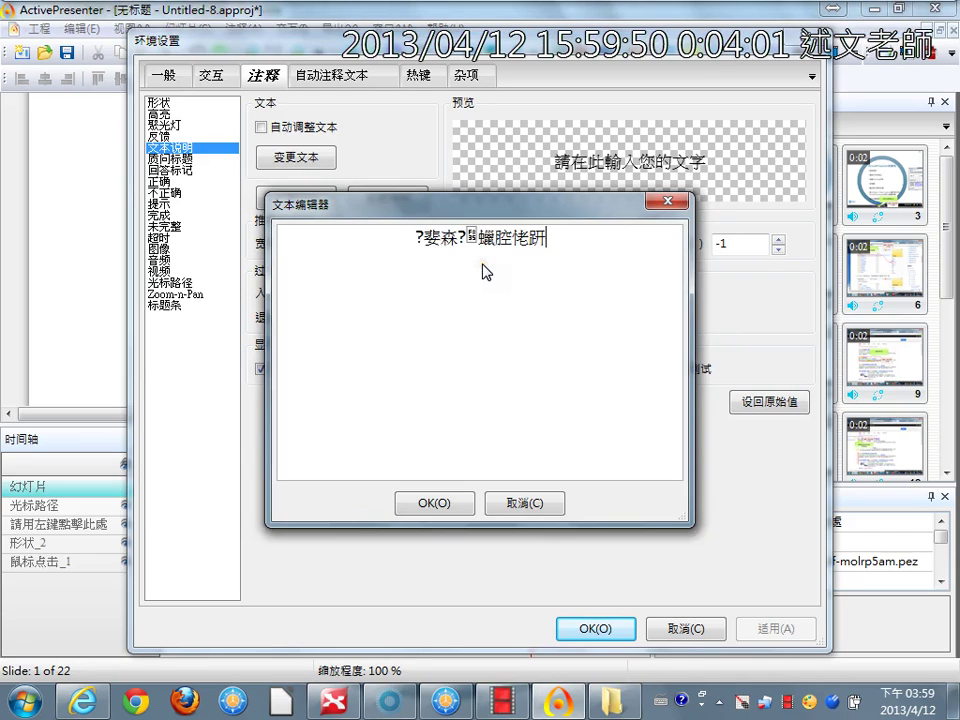
key("ctrl+z")
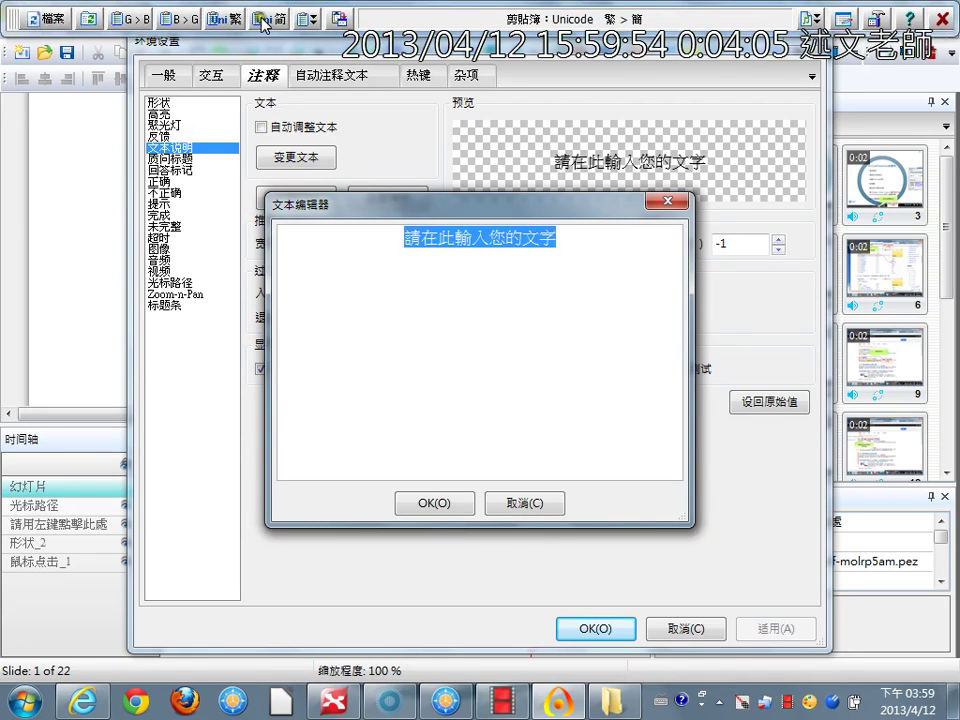
- Try replacing the 文本说明 default text with ConvertZ's Unicode Simplified Chinese clipboard conversion and cancel the text editor
left_click(262, 20)
left_click(480, 416)
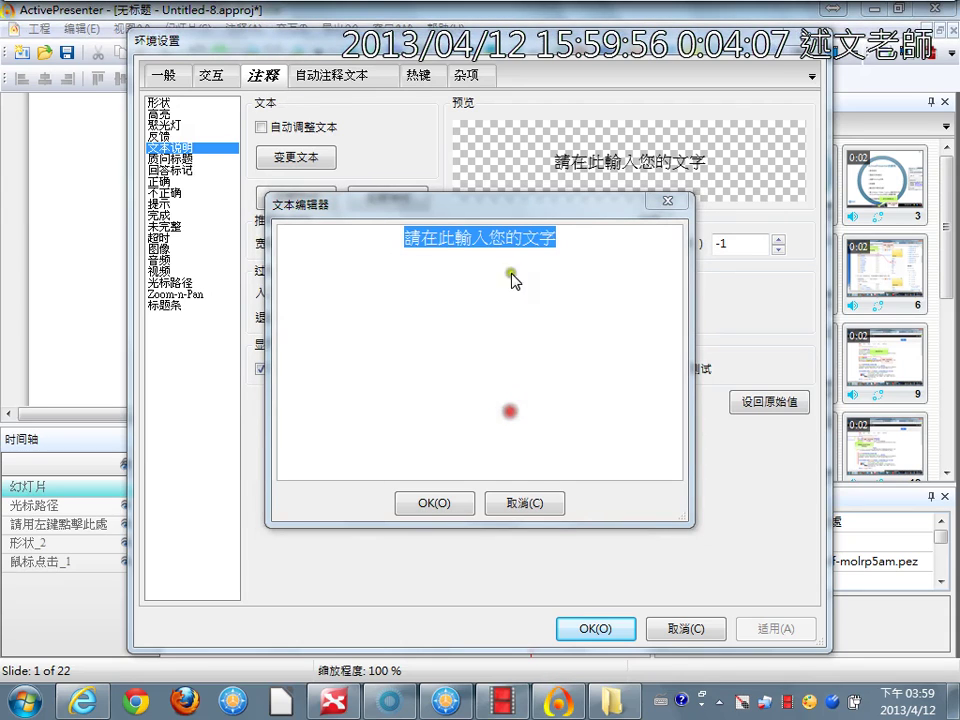
left_click(521, 264)
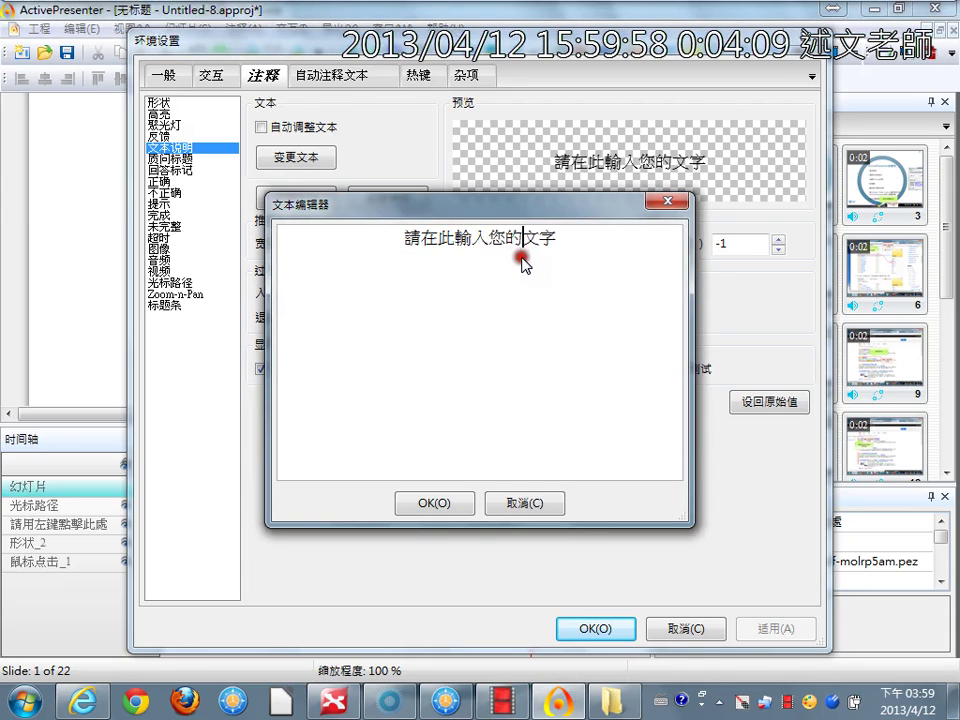
key("ctrl+a")
key("Delete")
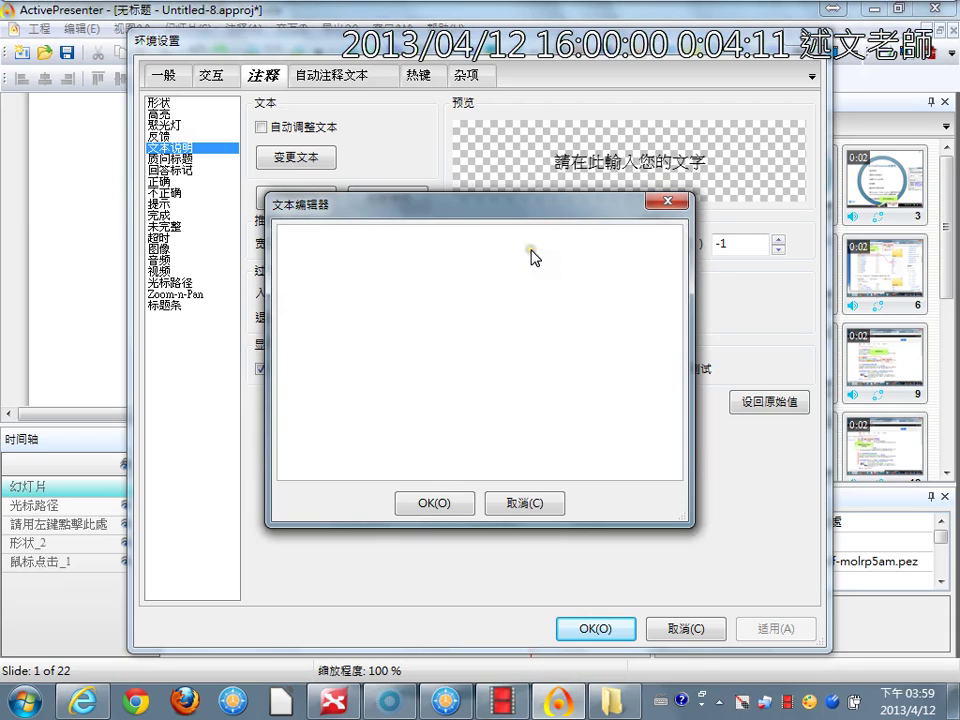
right_click(526, 240)
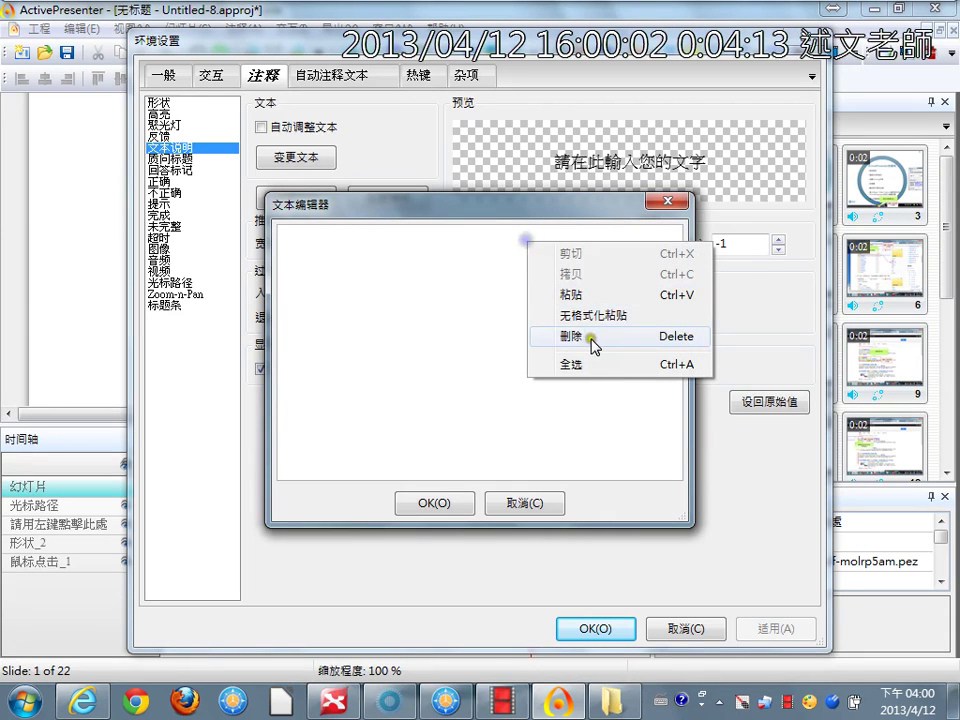
left_click(591, 287)
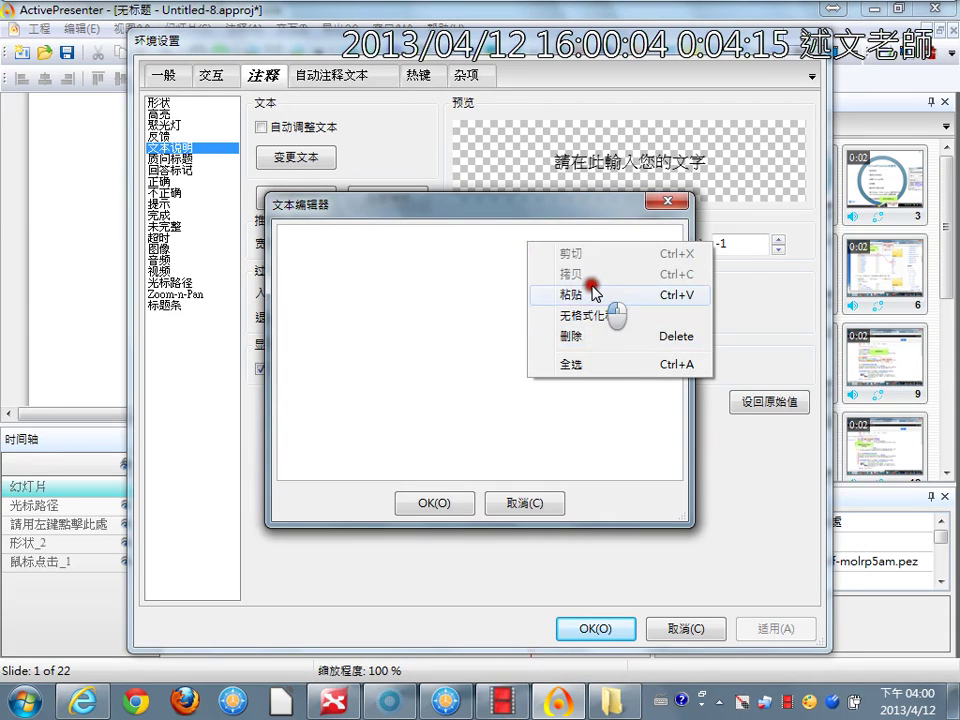
left_click(541, 272)
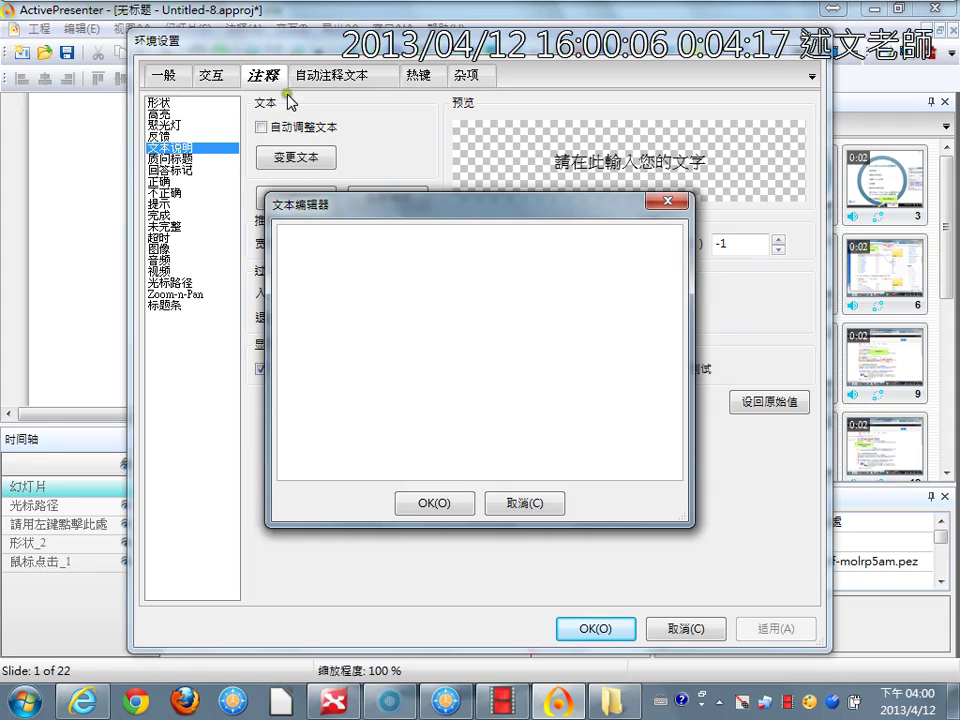
mouse_move(140, 10)
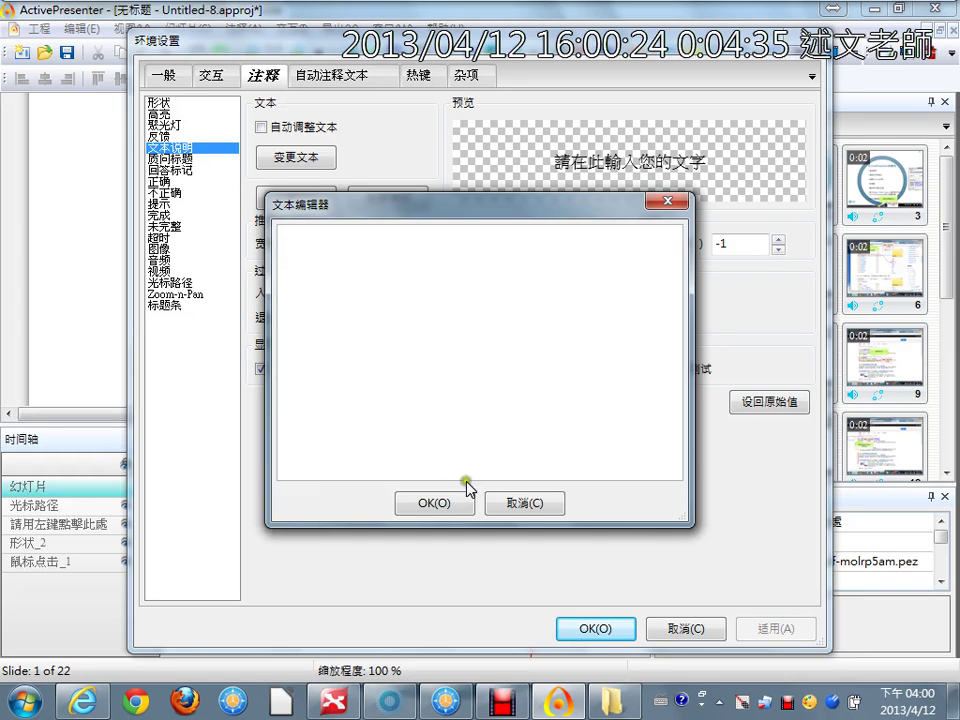
left_click(524, 503)
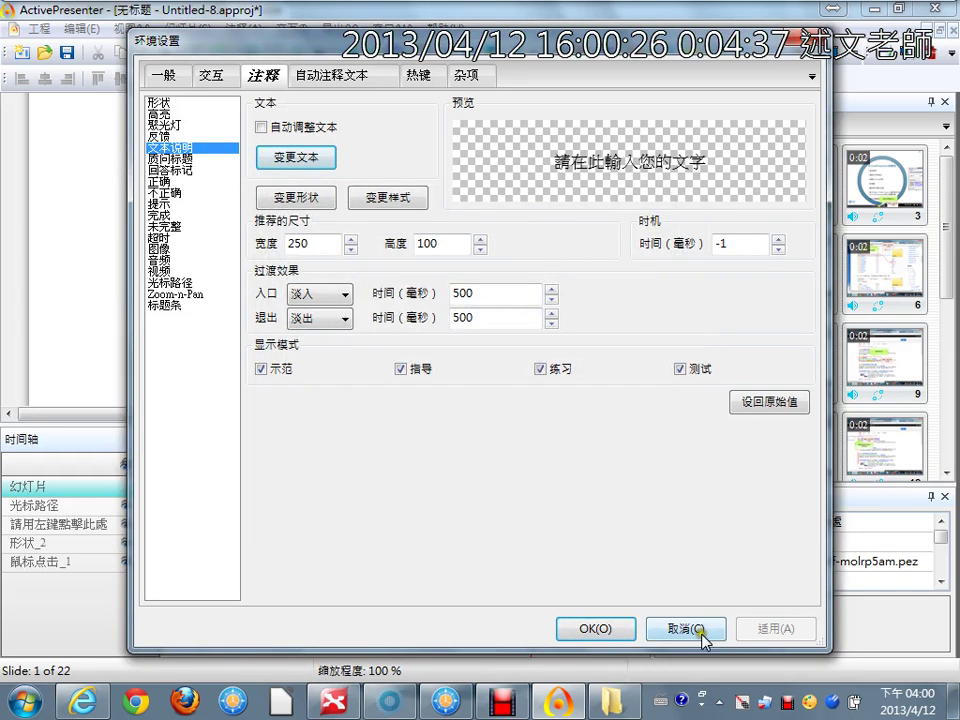
- Review the 热键 and 杂项 settings and close the environment settings without saving
left_click(413, 77)
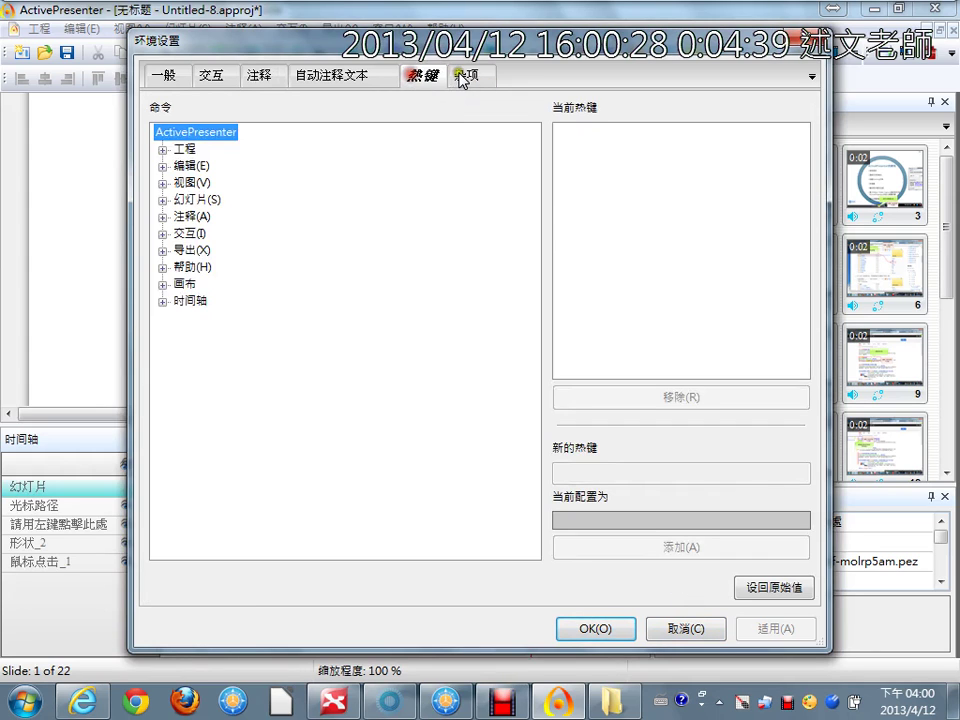
left_click(465, 75)
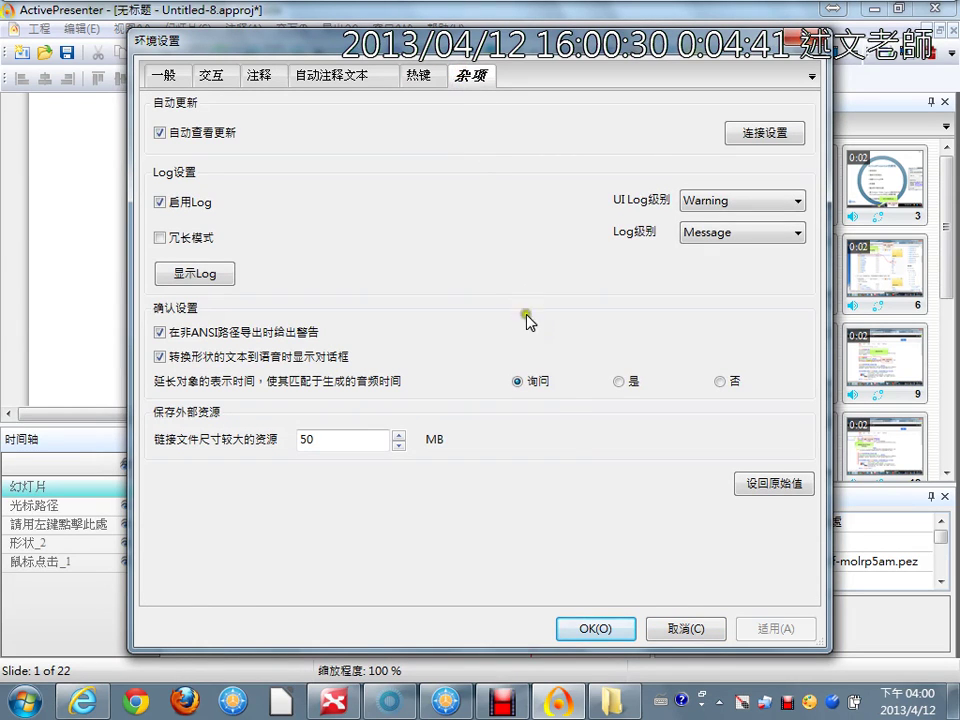
left_click(682, 632)
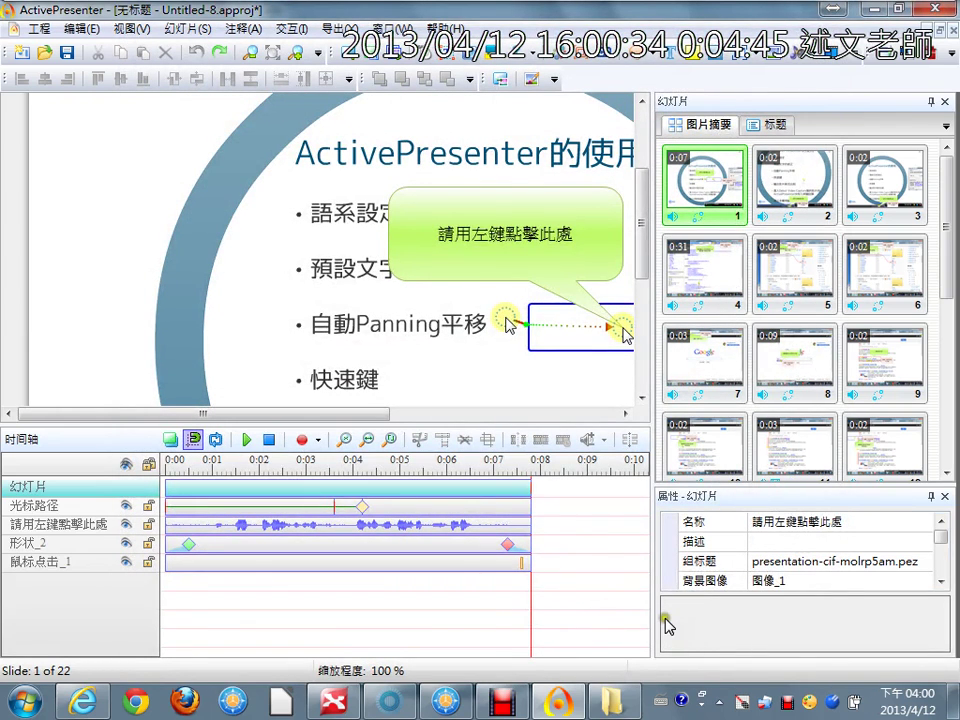
- Open slide 5 and examine the slide commands and annotation tools available for it
left_click(785, 280)
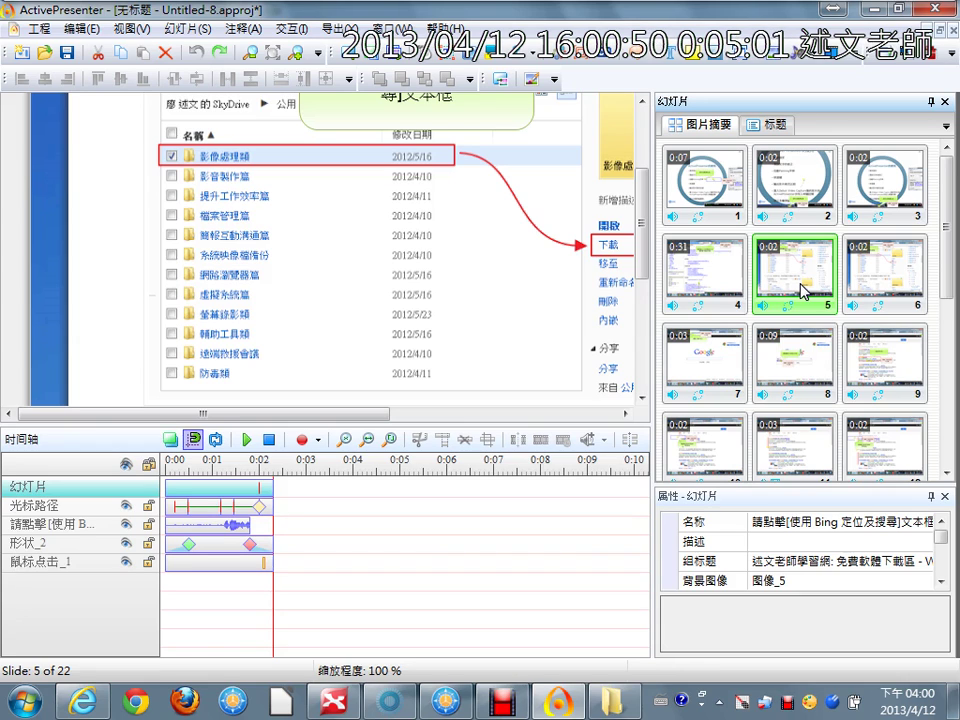
left_click(198, 29)
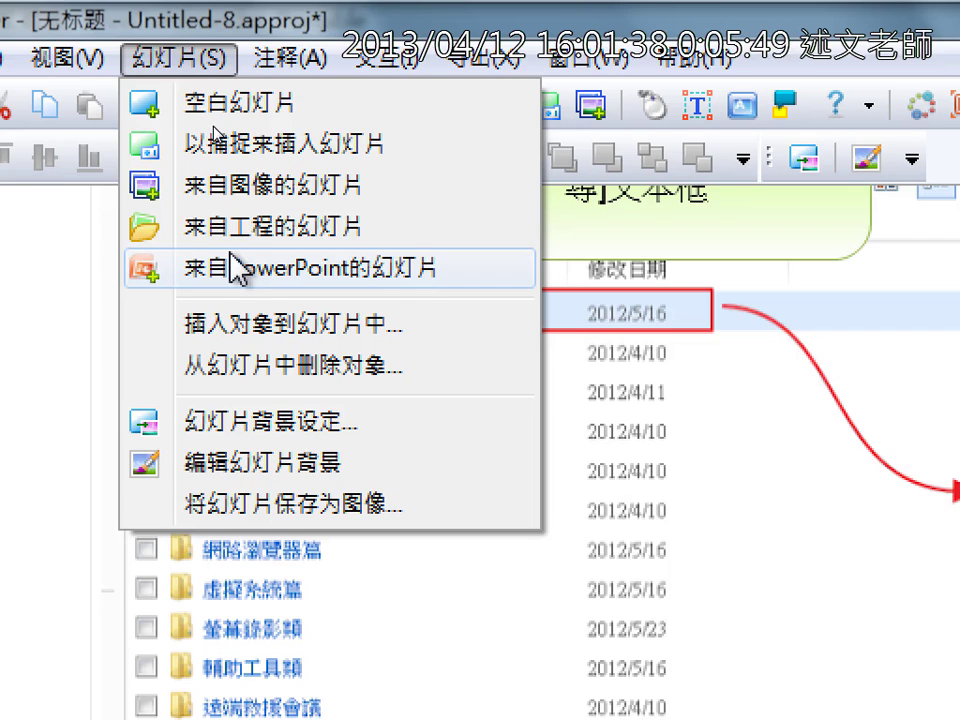
key("Escape")
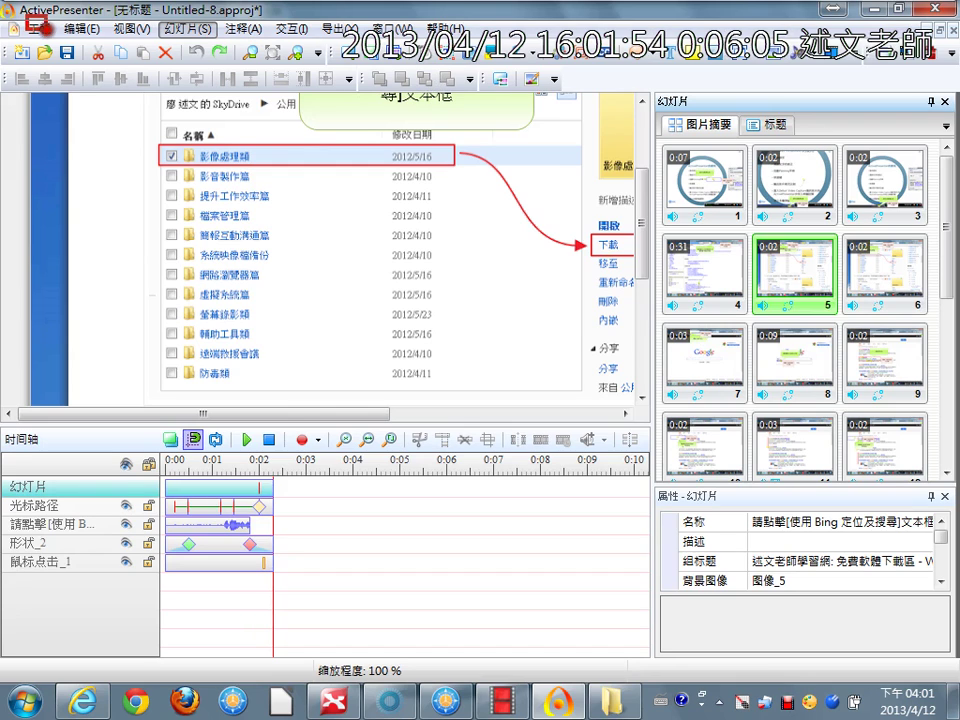
left_click_drag(24, 14, 480, 32)
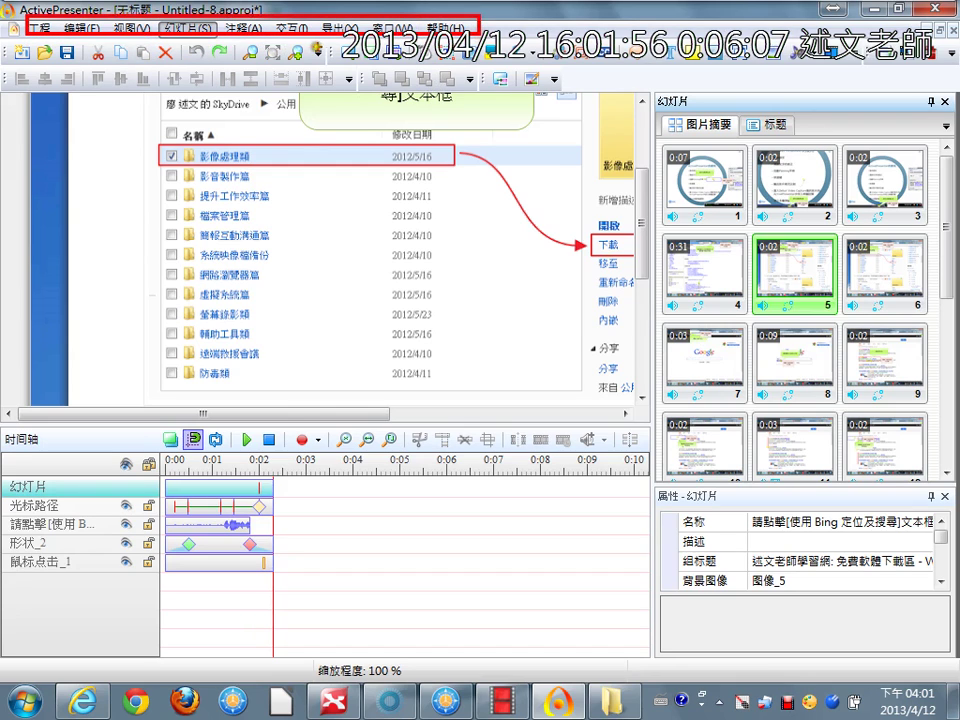
mouse_move(324, 40)
left_mouse_down()
mouse_move(360, 60)
mouse_move(890, 68)
left_mouse_up()
key("Escape")
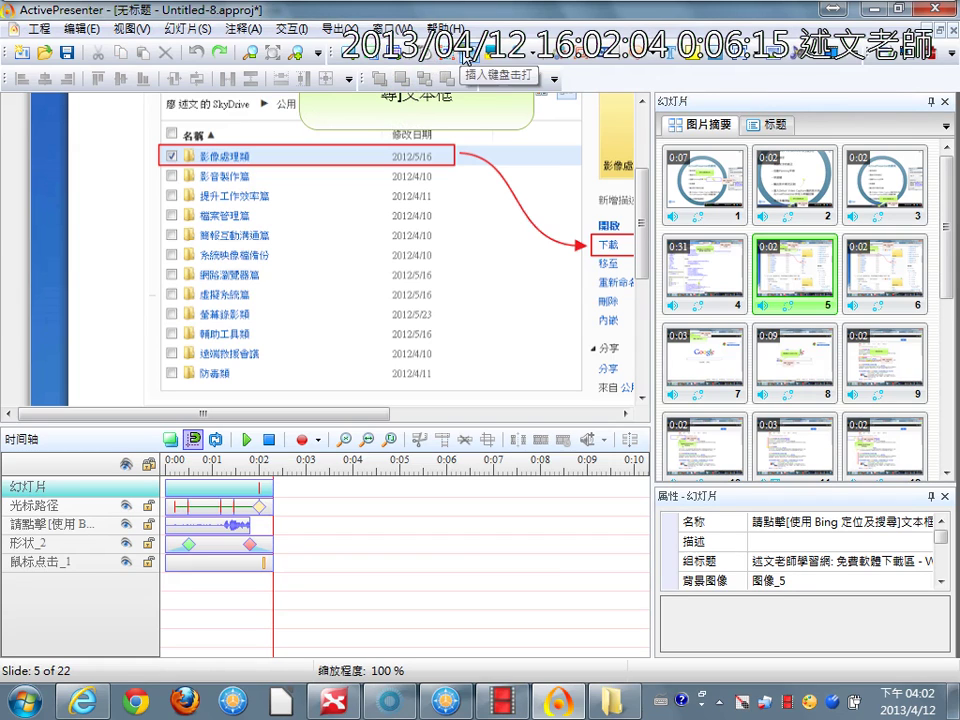
- Add a rectangular highlight about 250 by 150 over slide 5's folder list and enter the text 真的就可以打字了 in it
left_click(696, 58)
left_click_drag(180, 140, 424, 276)
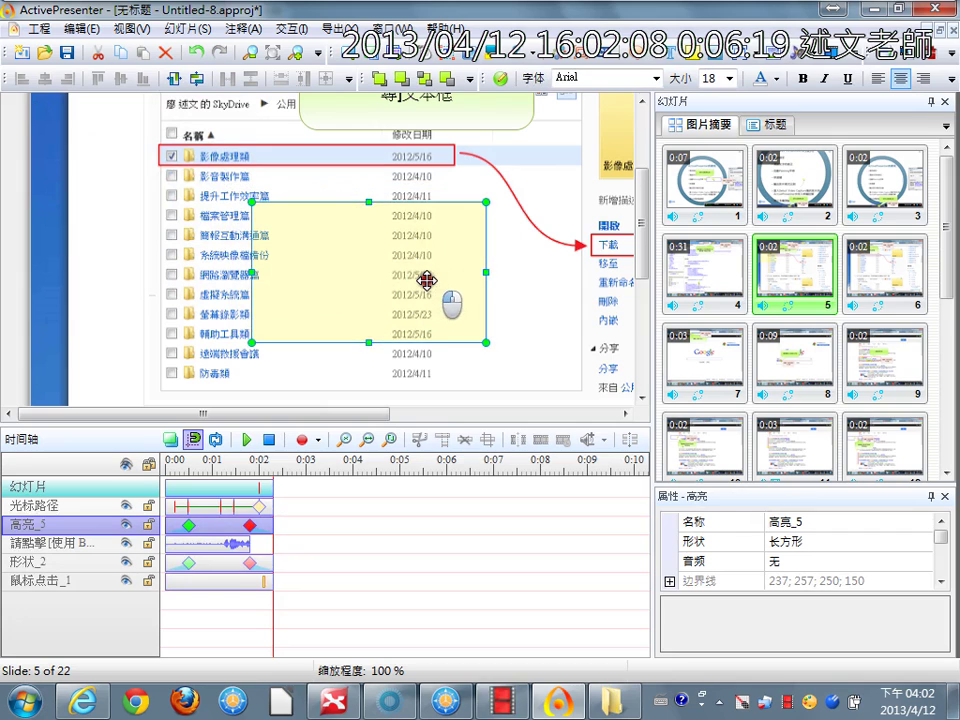
double_click(426, 278)
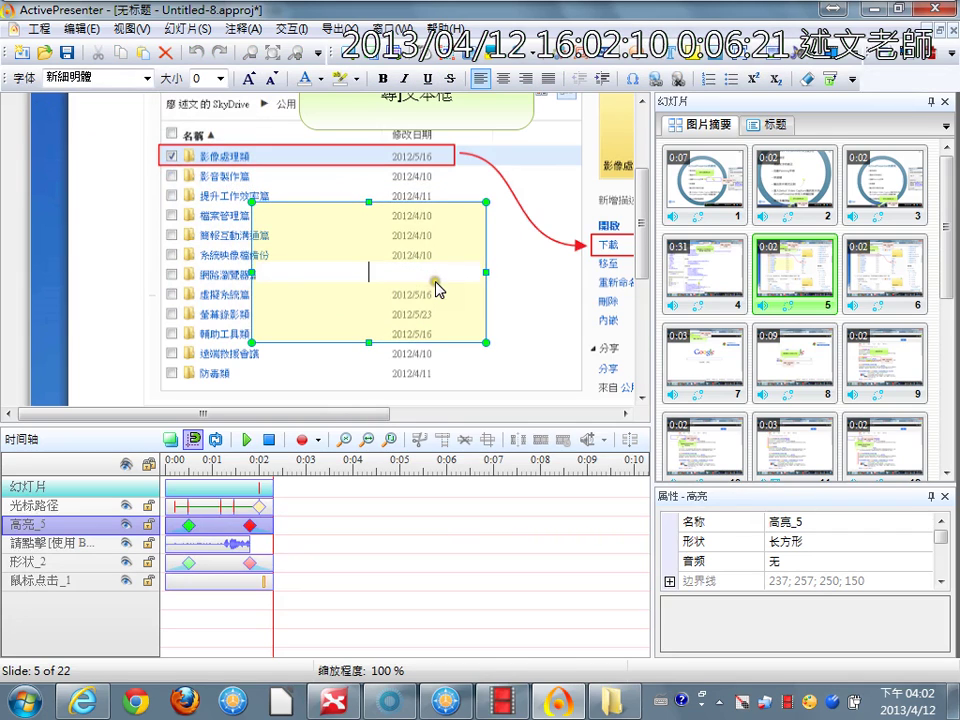
key("ctrl+space")
type("真的就")
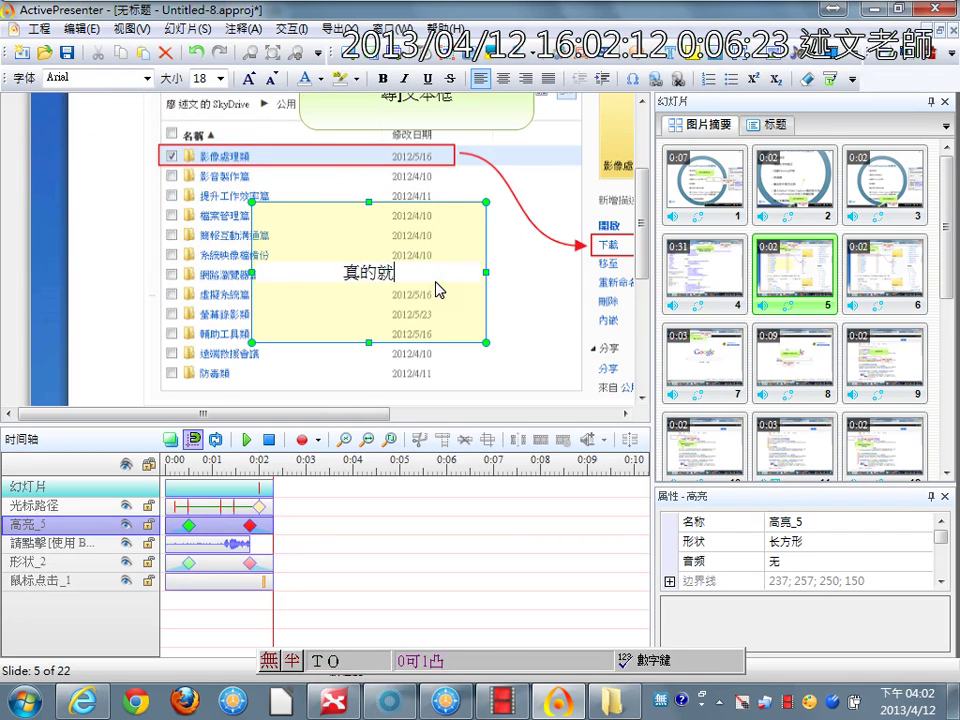
type("可以打字了")
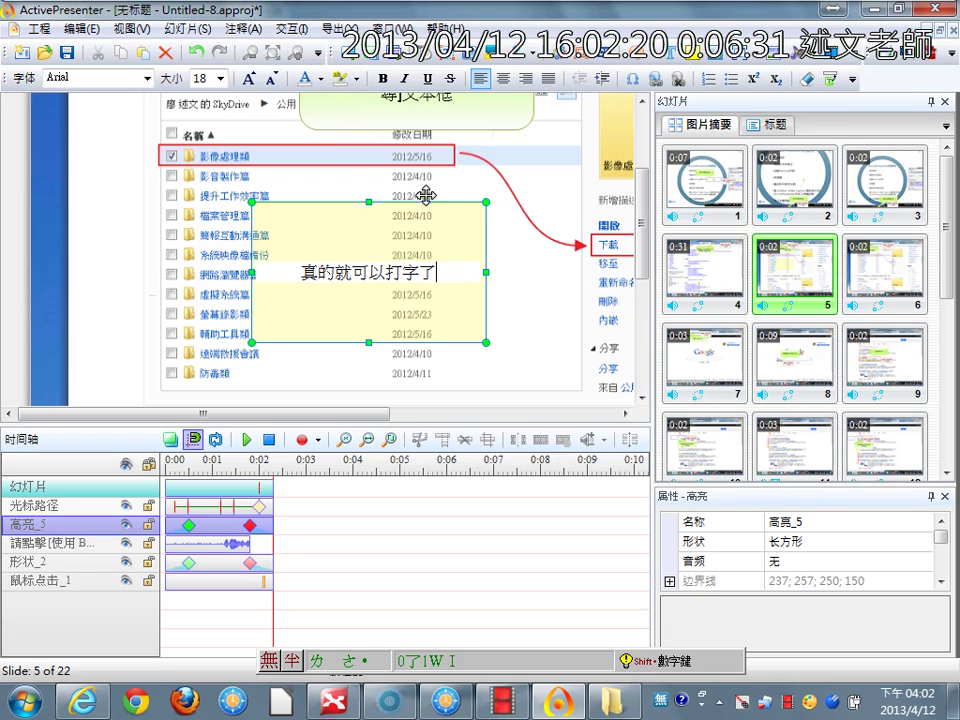
left_click(524, 265)
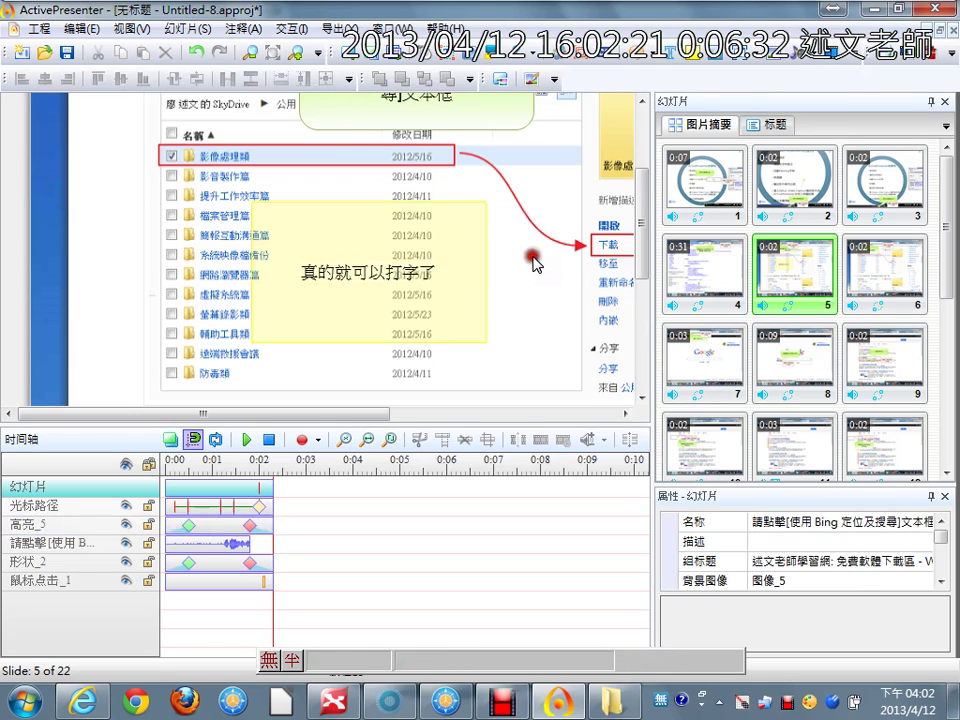
- Select the new highlight on slide 5 and examine its corresponding track in the timeline
left_click(371, 306)
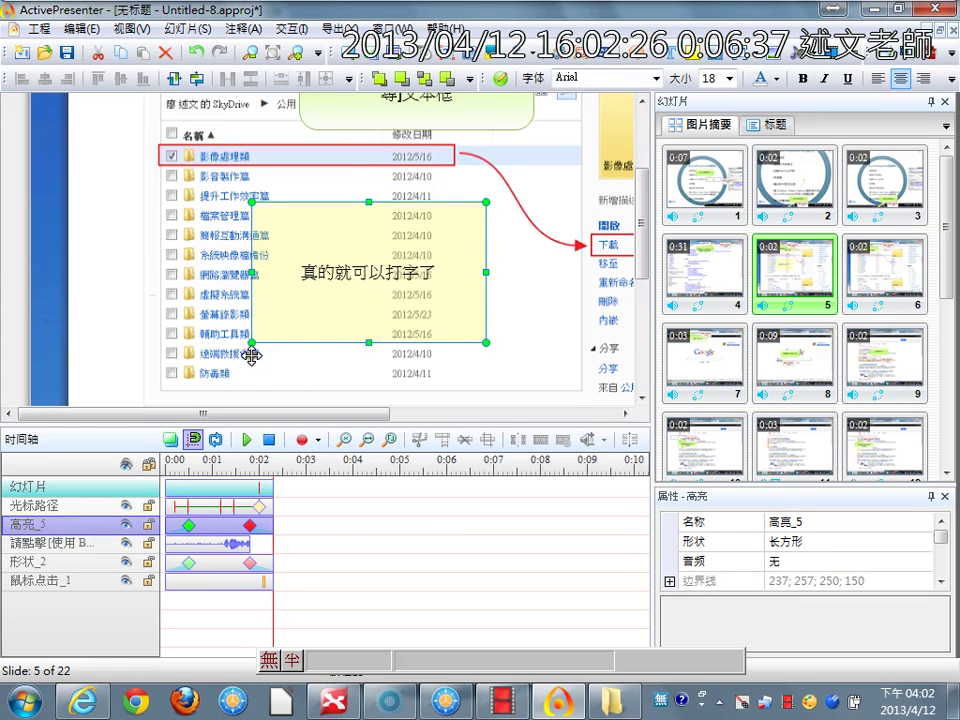
mouse_move(236, 258)
left_mouse_down()
mouse_move(139, 337)
mouse_move(81, 470)
mouse_move(62, 462)
mouse_move(95, 453)
left_mouse_up()
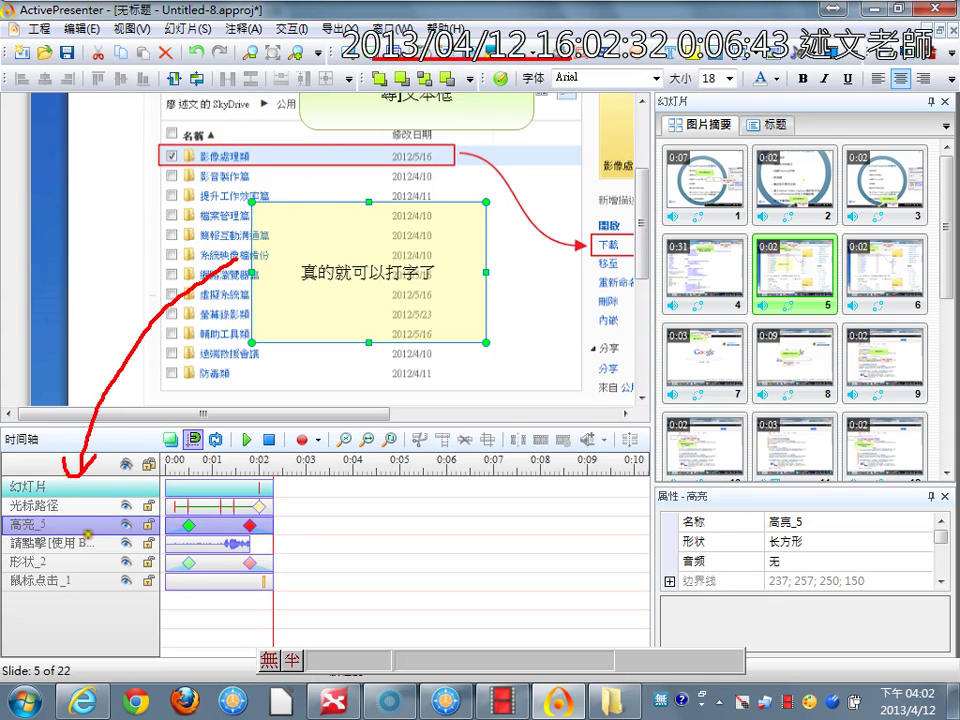
mouse_move(10, 524)
left_mouse_down()
mouse_move(128, 539)
mouse_move(323, 540)
left_mouse_up()
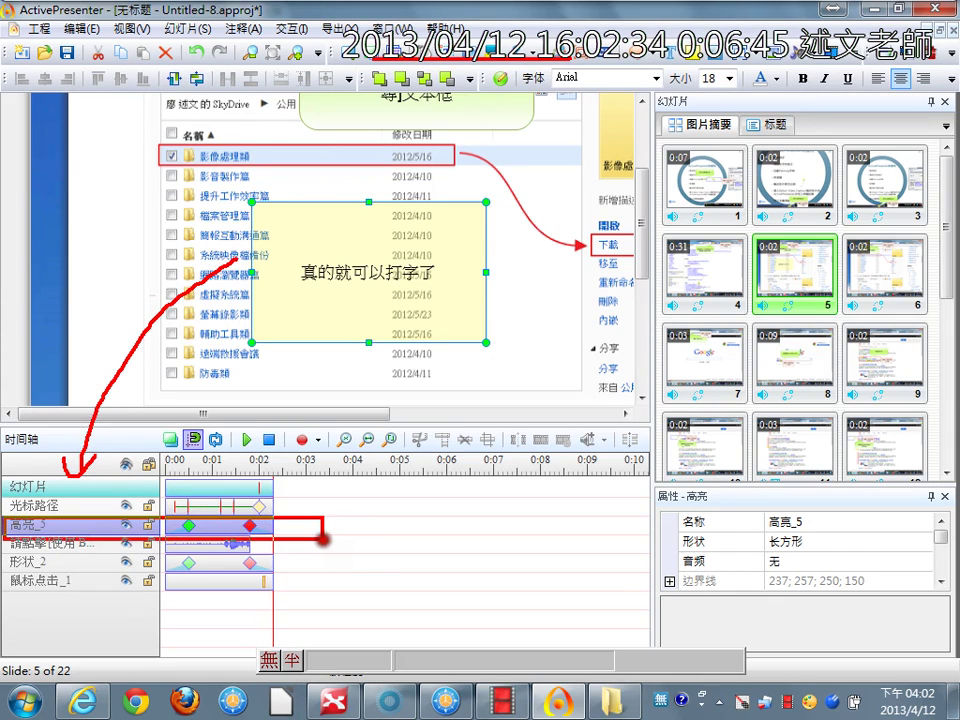
key("Escape")
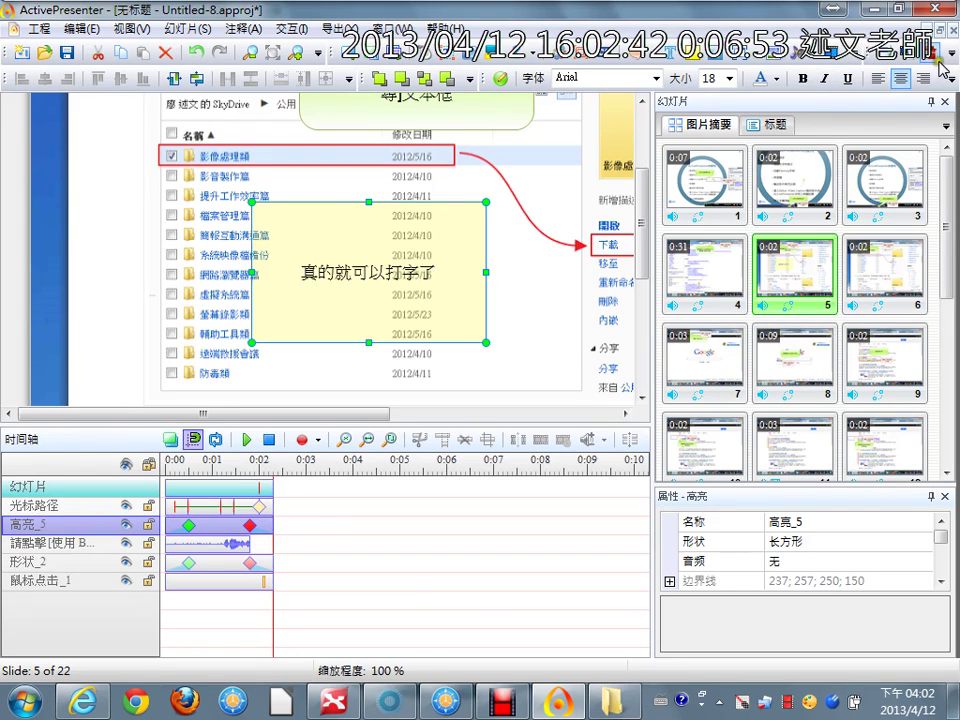
- Dock the export toolbar on its own row and export the project as an AJAX simulation to F:\測試區\錄影測試\Untitled-8\AJAX\
left_click_drag(868, 53, 6, 100)
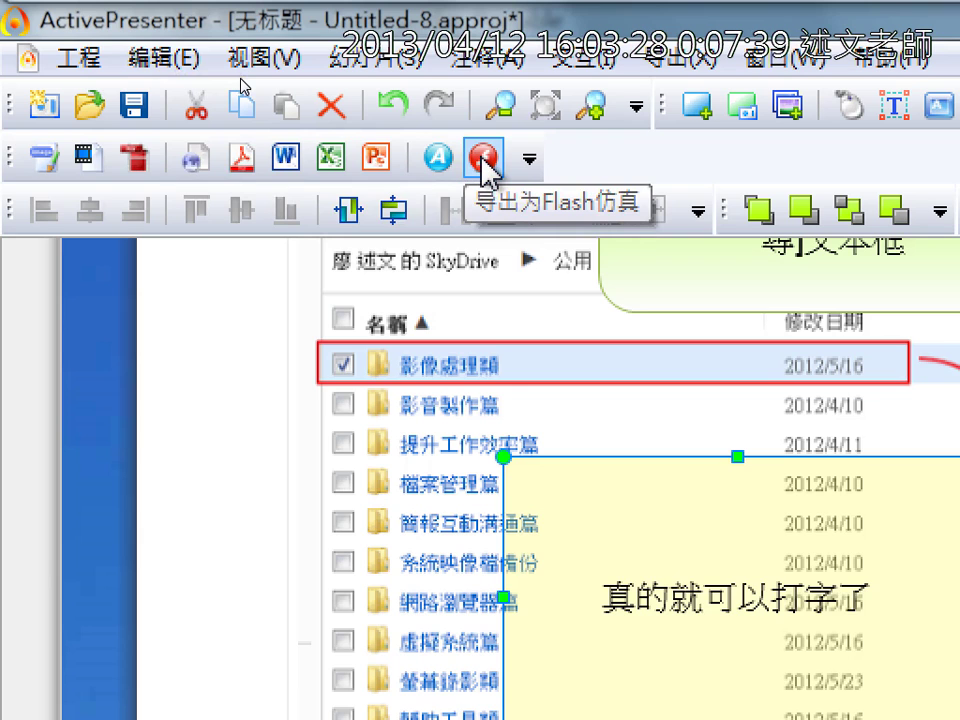
left_click(433, 170)
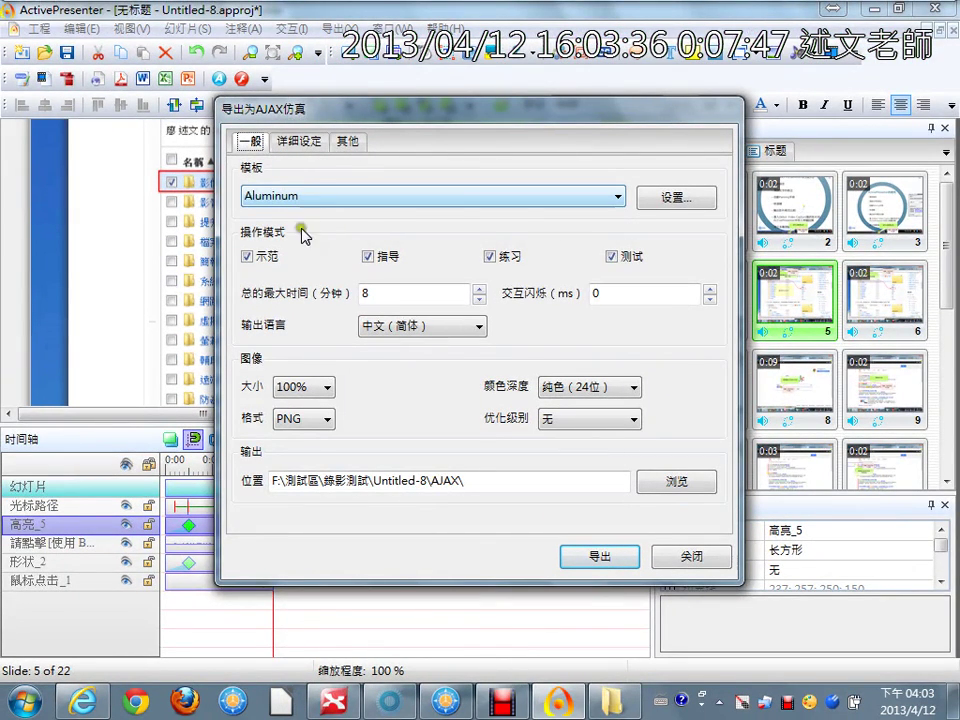
left_click(426, 328)
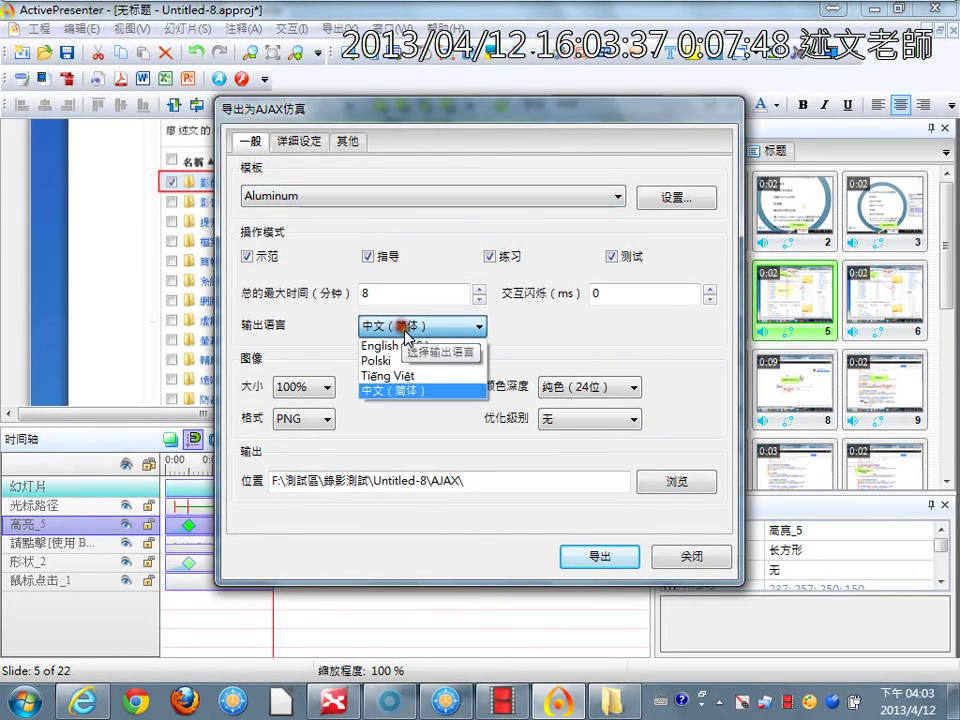
left_click(416, 252)
left_click(604, 558)
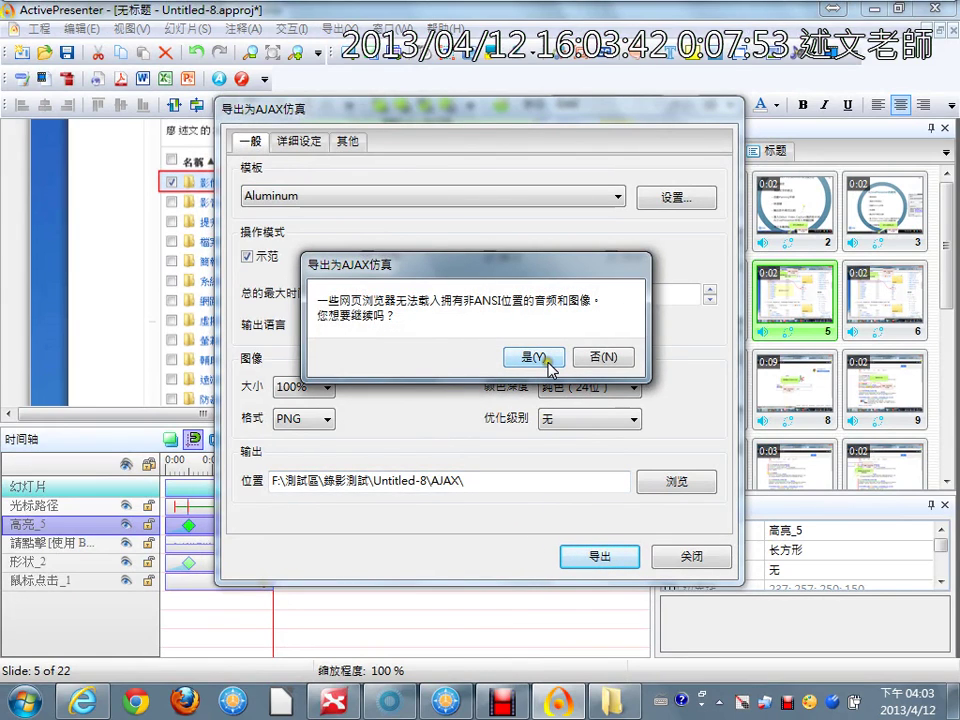
left_click(547, 352)
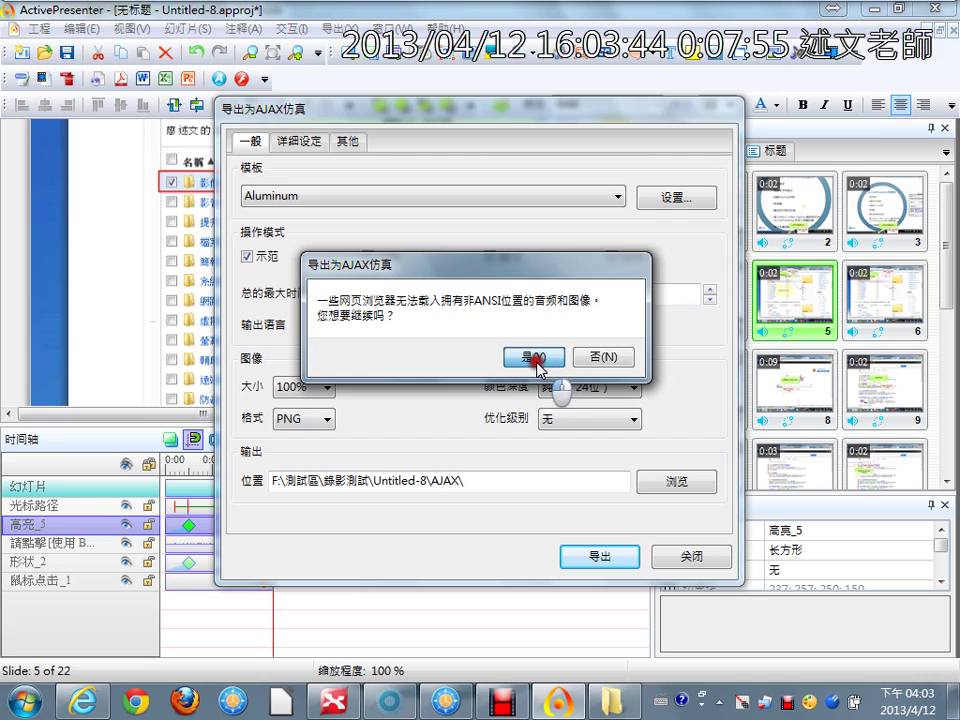
left_click(546, 362)
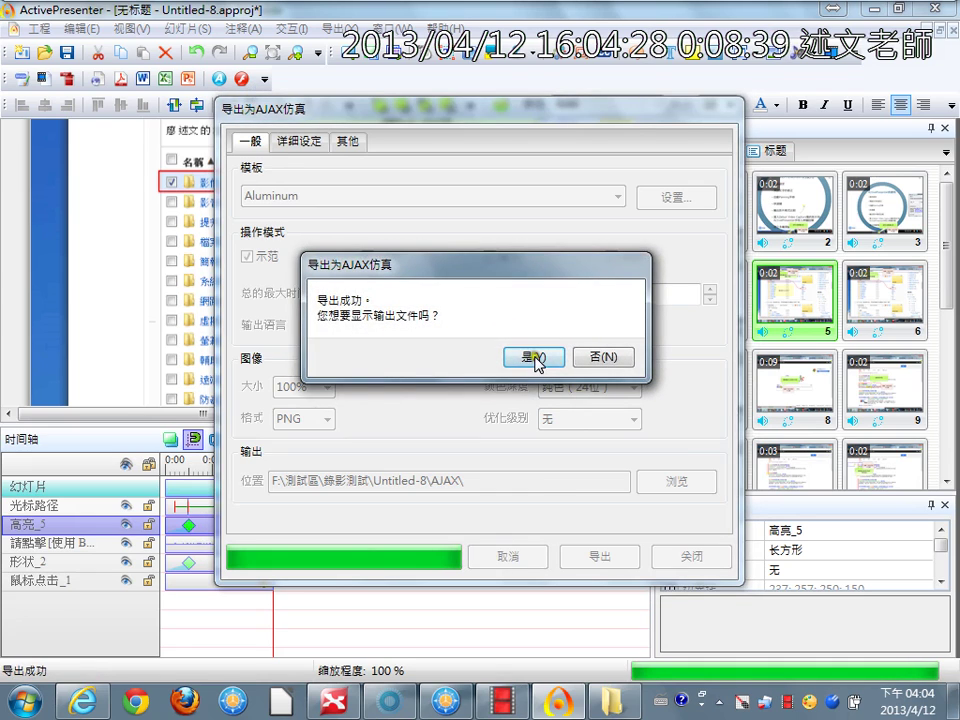
- Open the exported simulation in Internet Explorer, start its 指导教程 mode and activate the first slide's target area
left_click(536, 355)
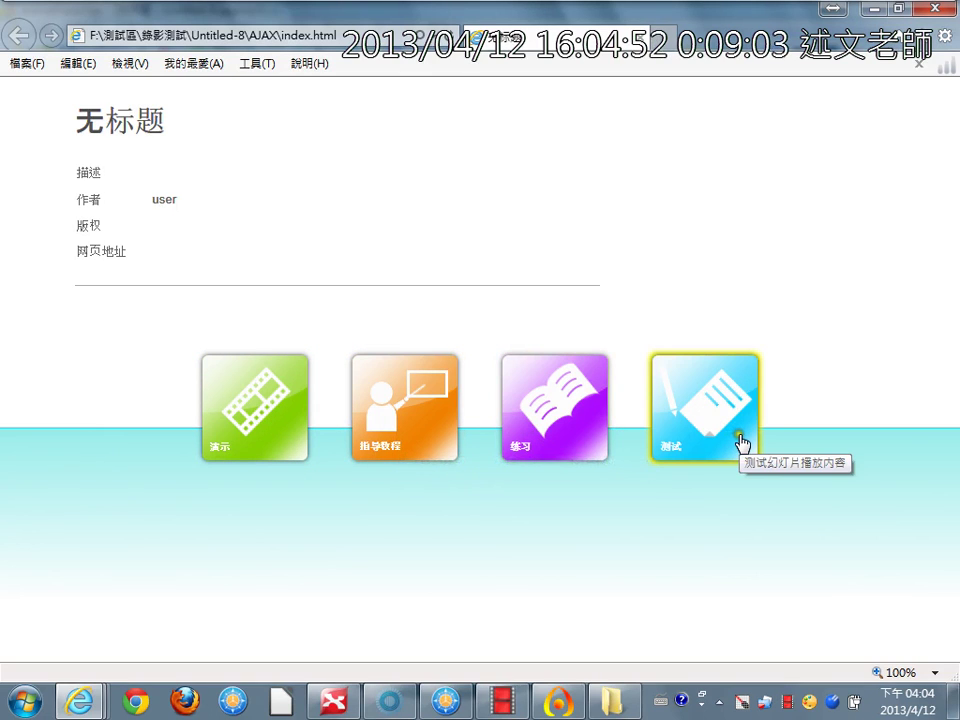
left_click(379, 447)
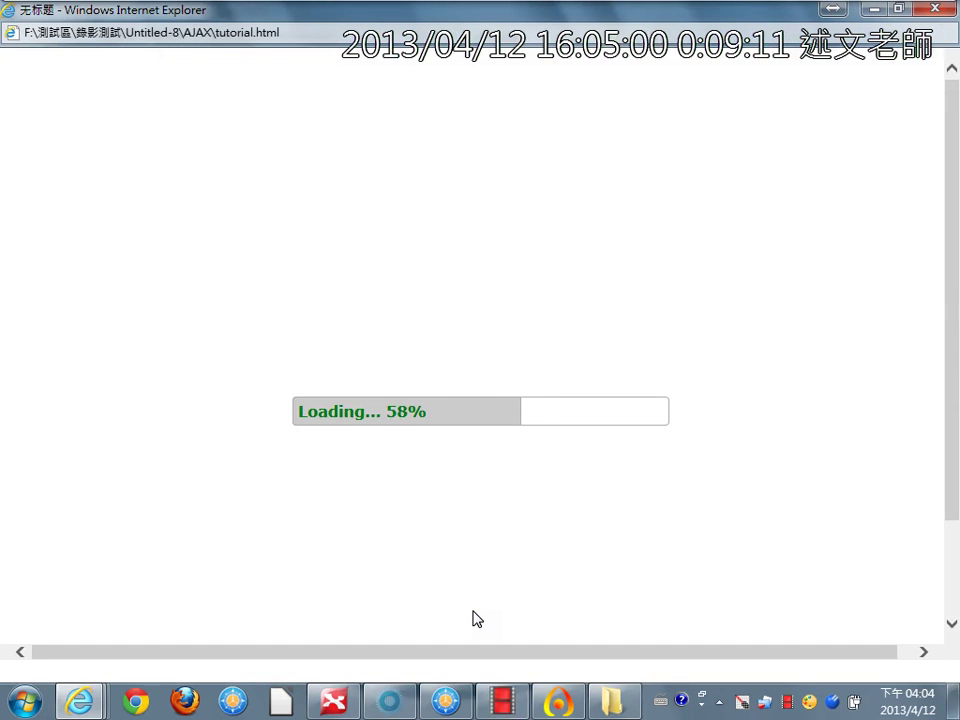
key("alt+Tab")
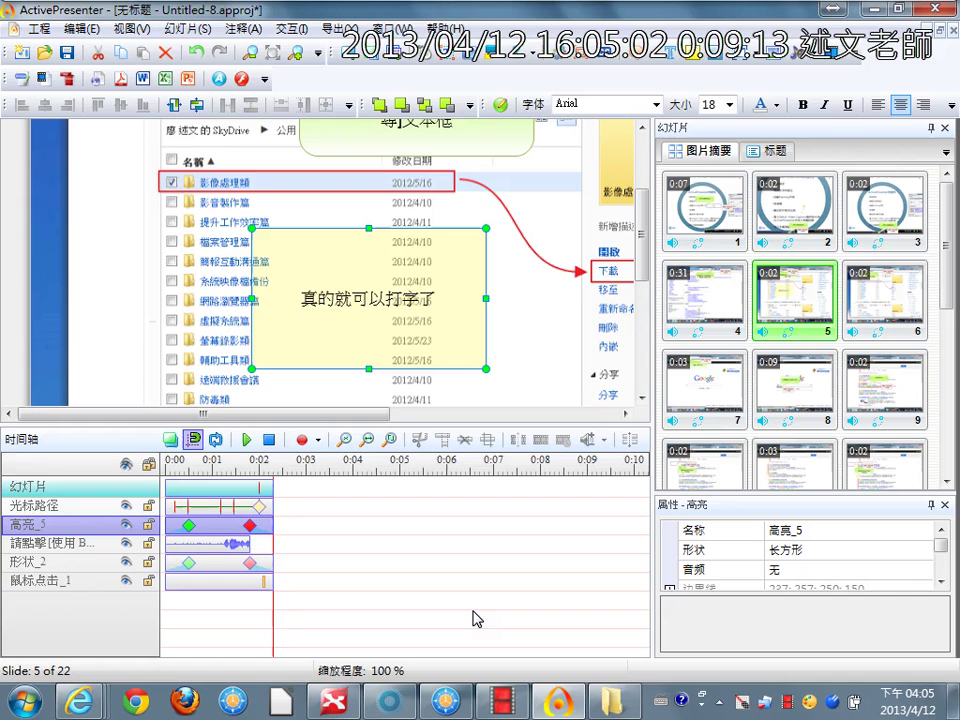
left_click(474, 612)
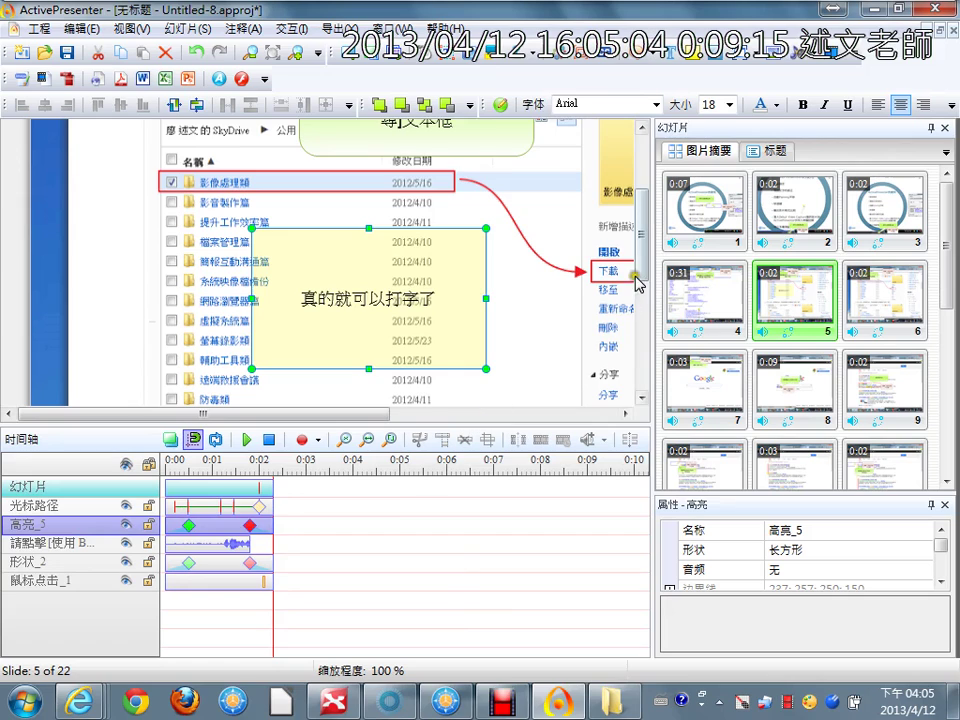
scroll(636, 255, "up", 2)
left_click(481, 182)
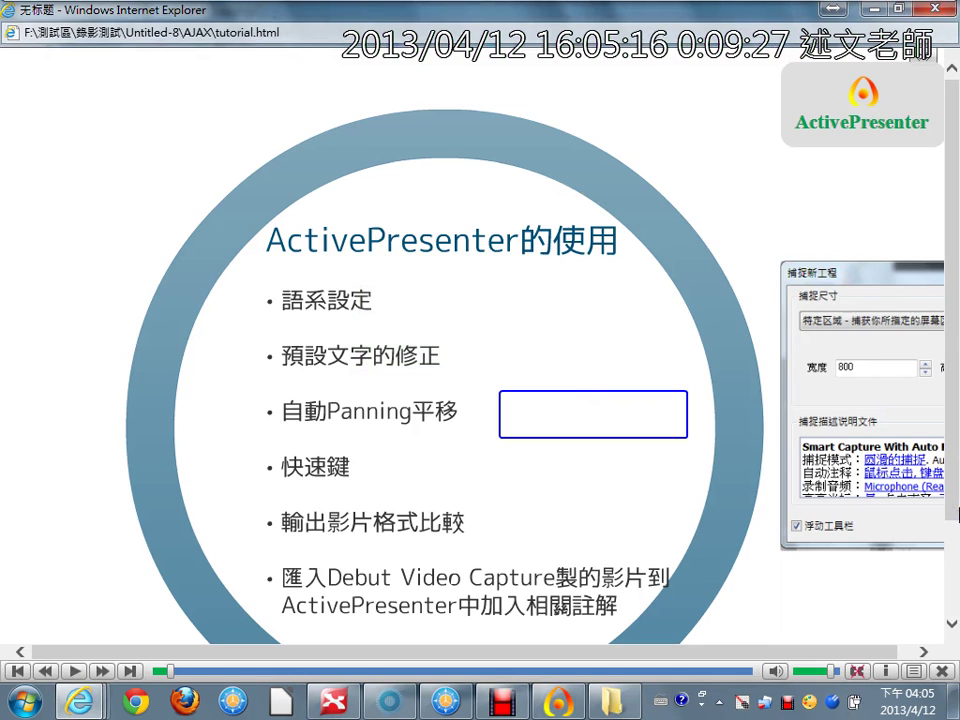
left_click(547, 417)
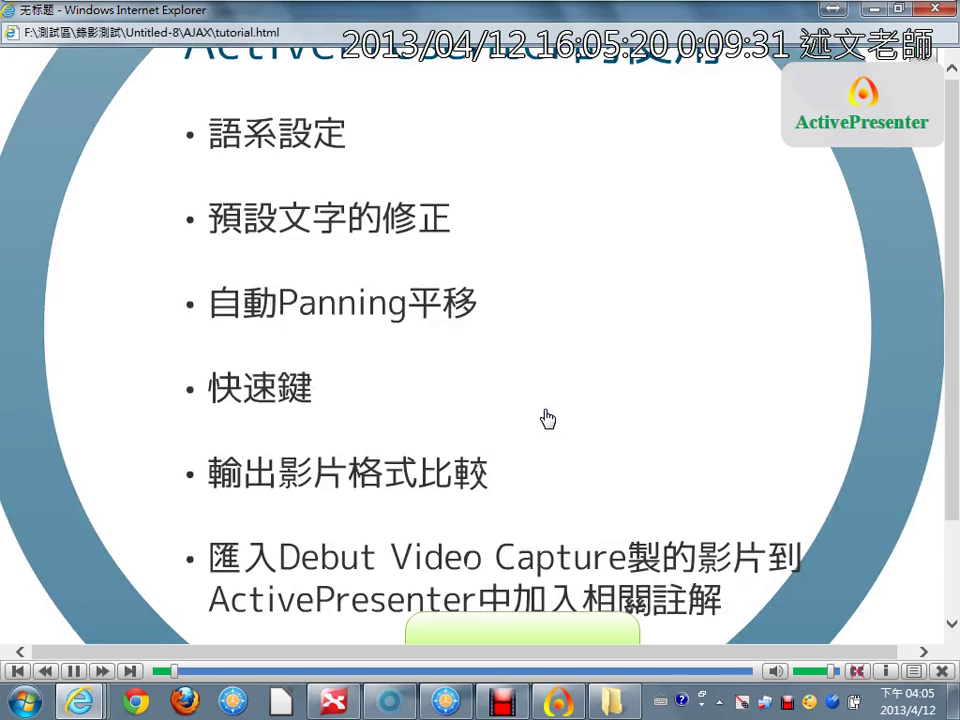